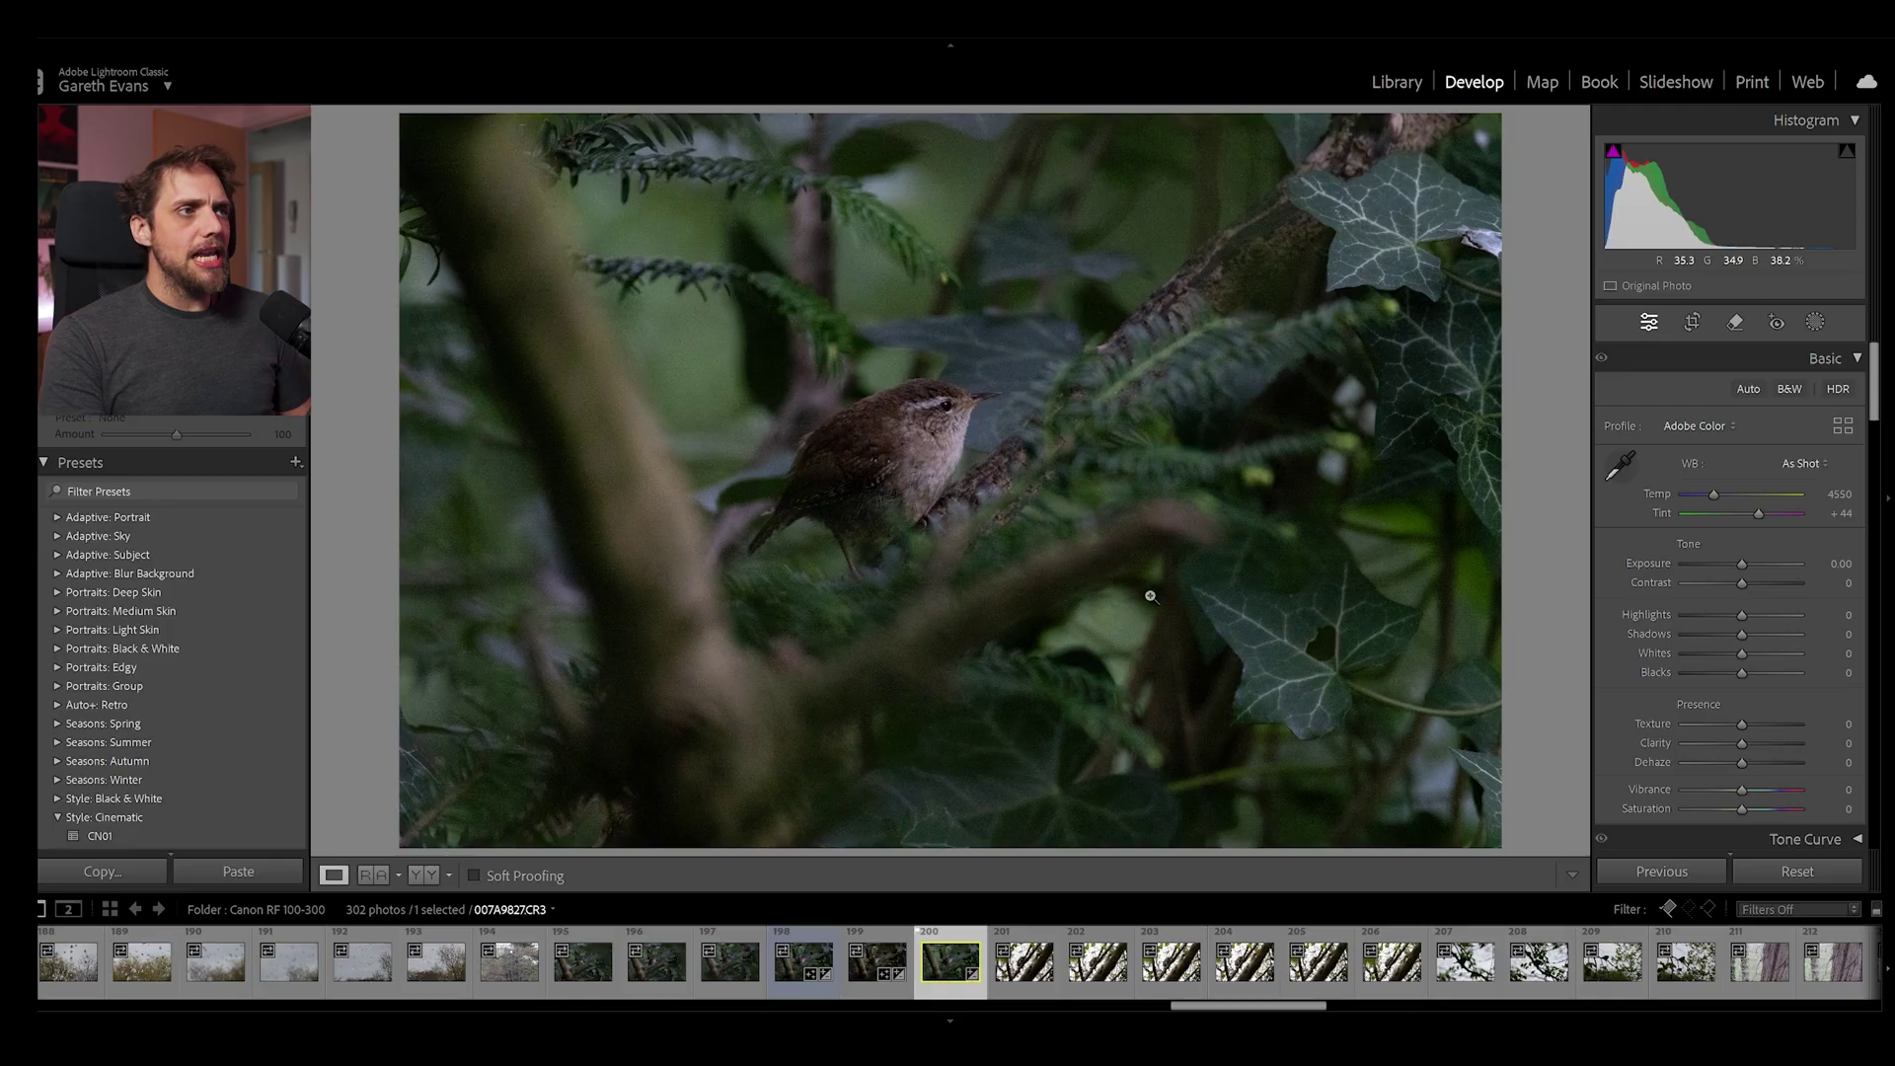
Zoom to 1:1 on the wren's head, pan around to check noise, then return to fit view
left_click(979, 387)
left_click_drag(912, 478, 978, 331)
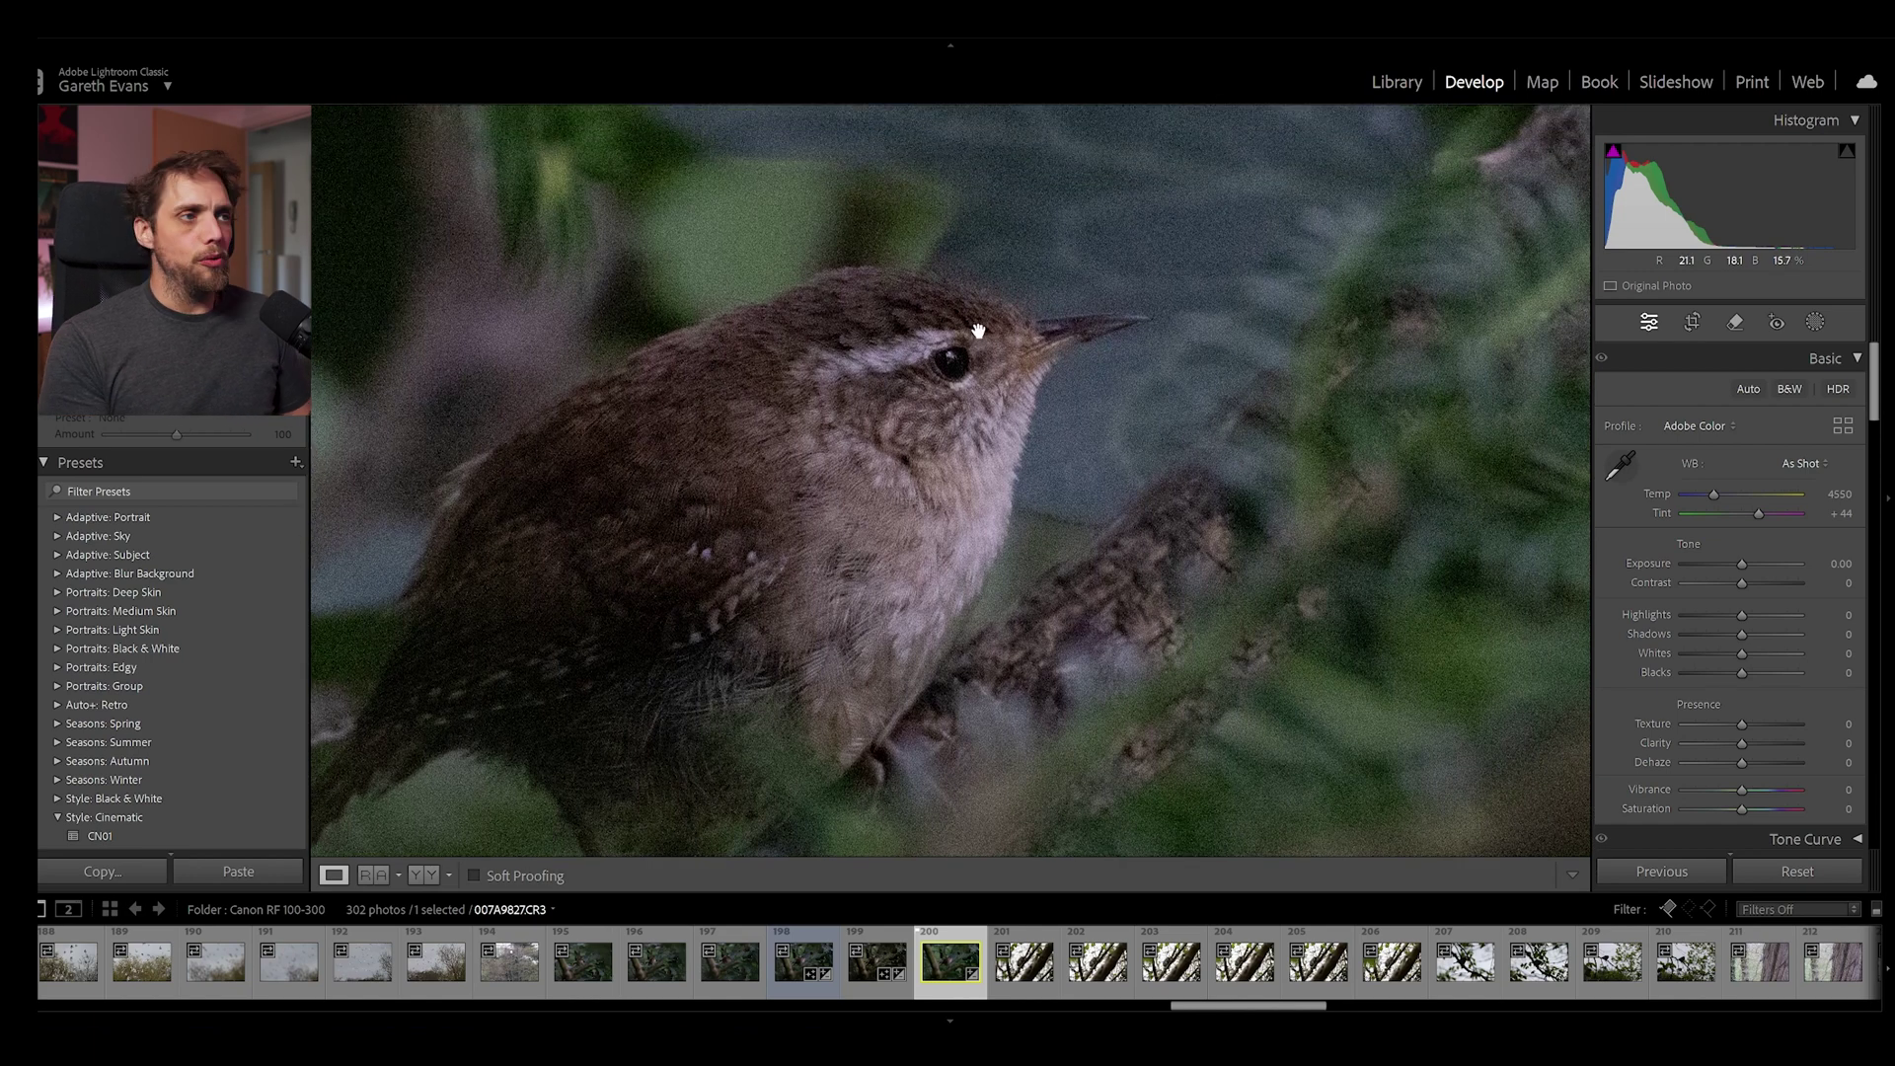
left_click(979, 332)
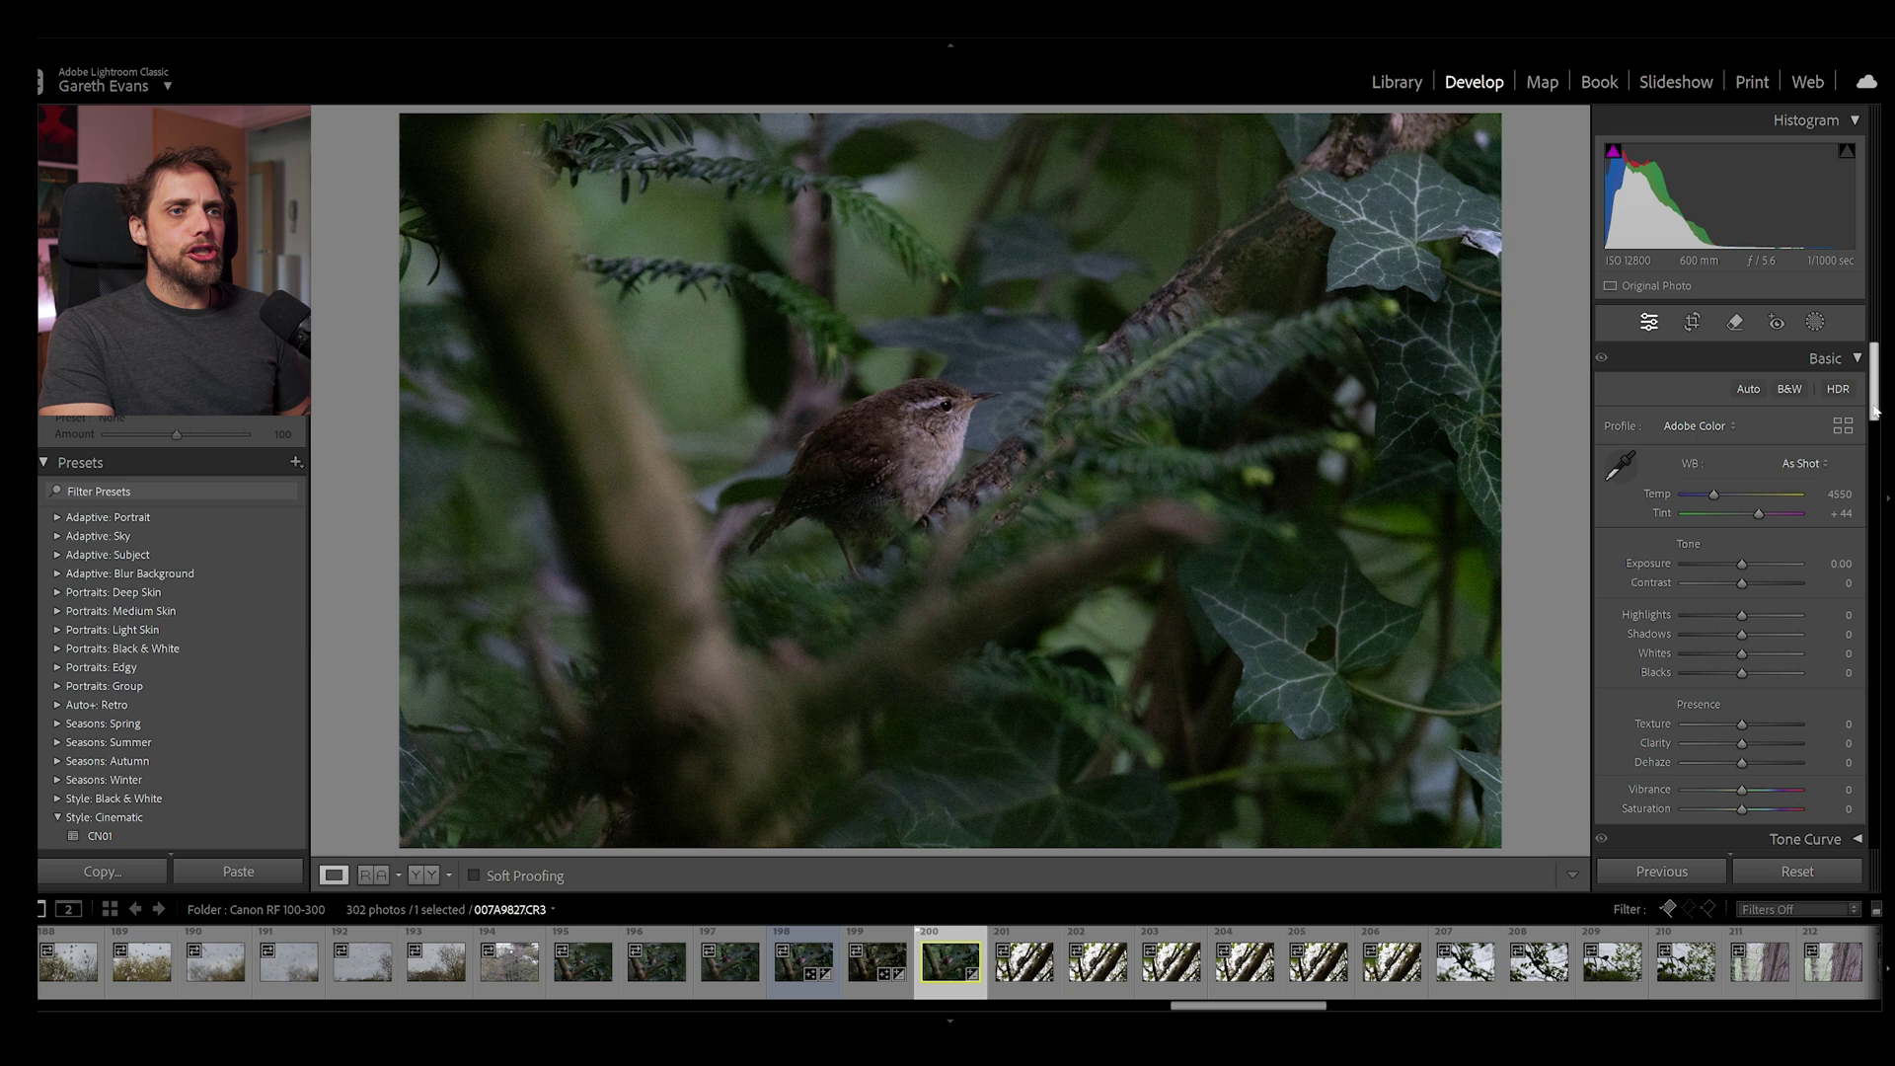
Scroll to the Detail panel and show, then hide, the Manual Noise Reduction sliders
left_click_drag(1878, 404, 1881, 459)
scroll(1880, 459, "down", 10)
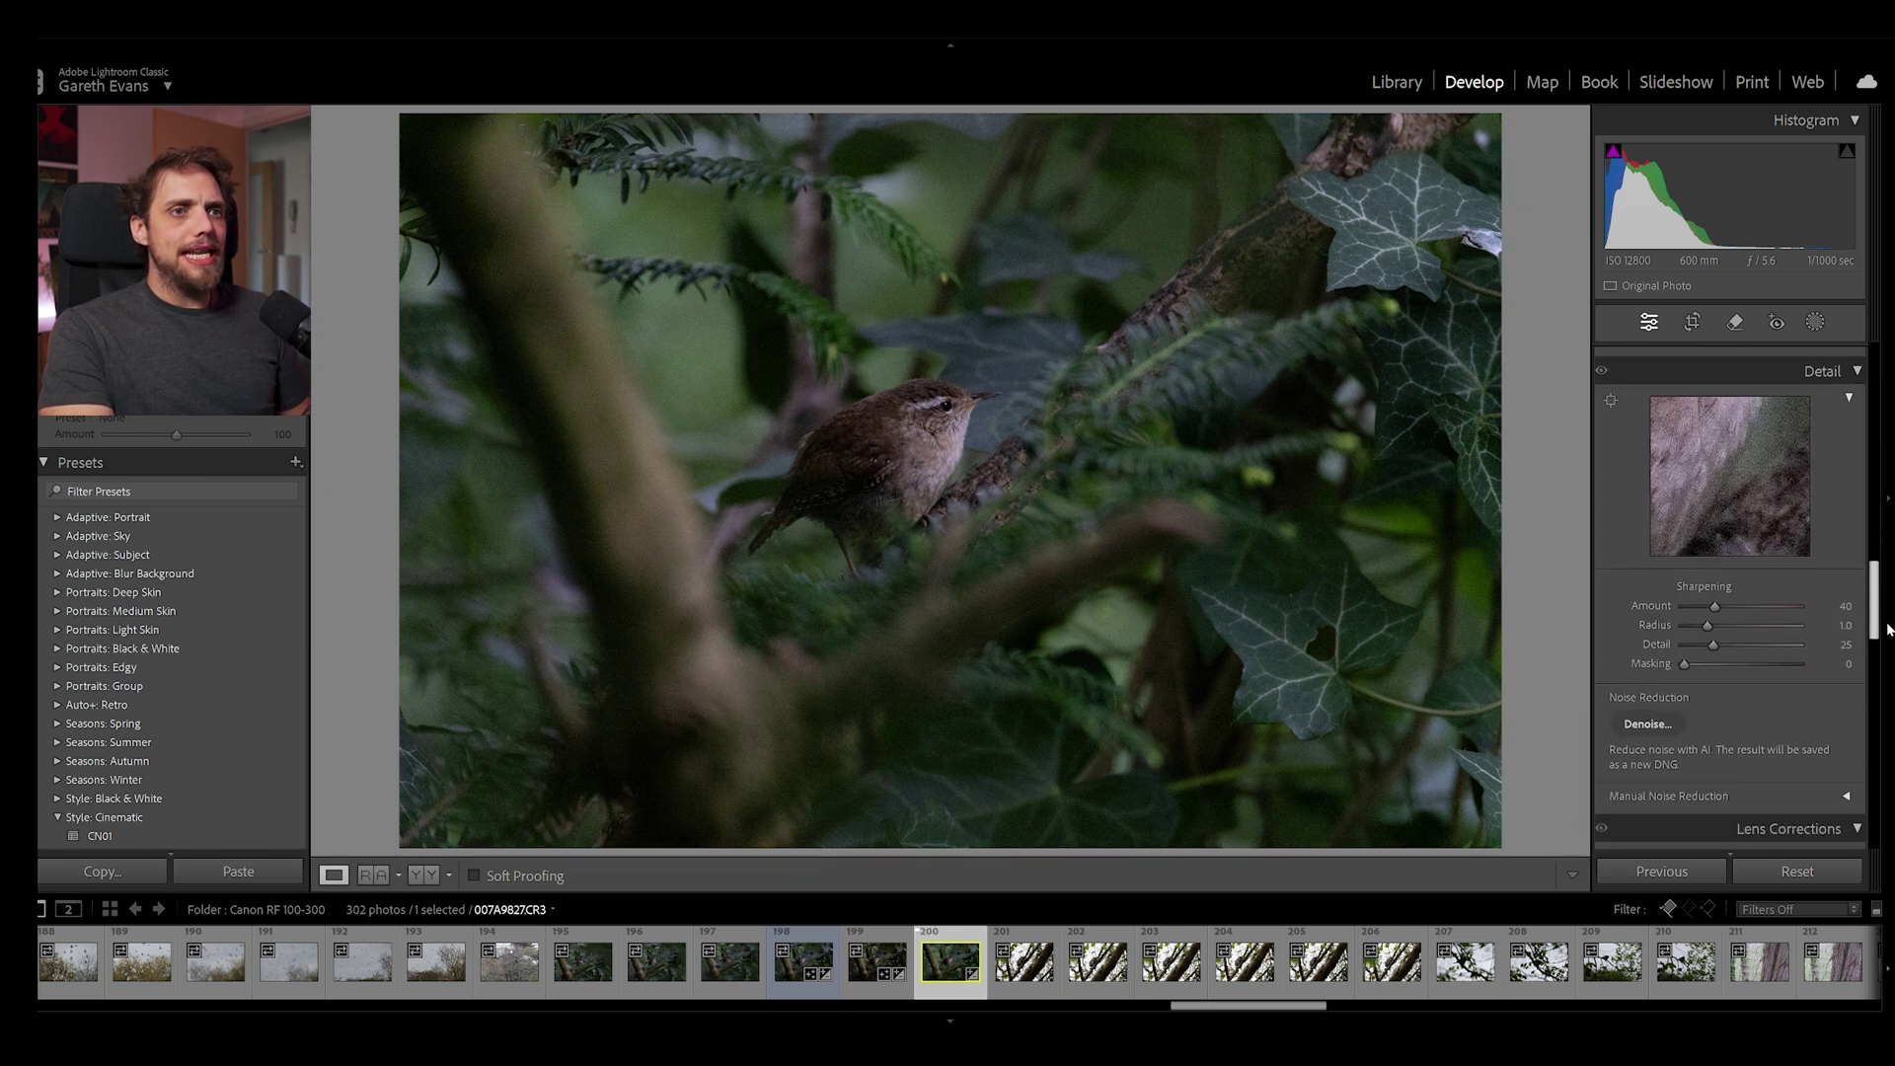
scroll(1714, 635, "down", 1)
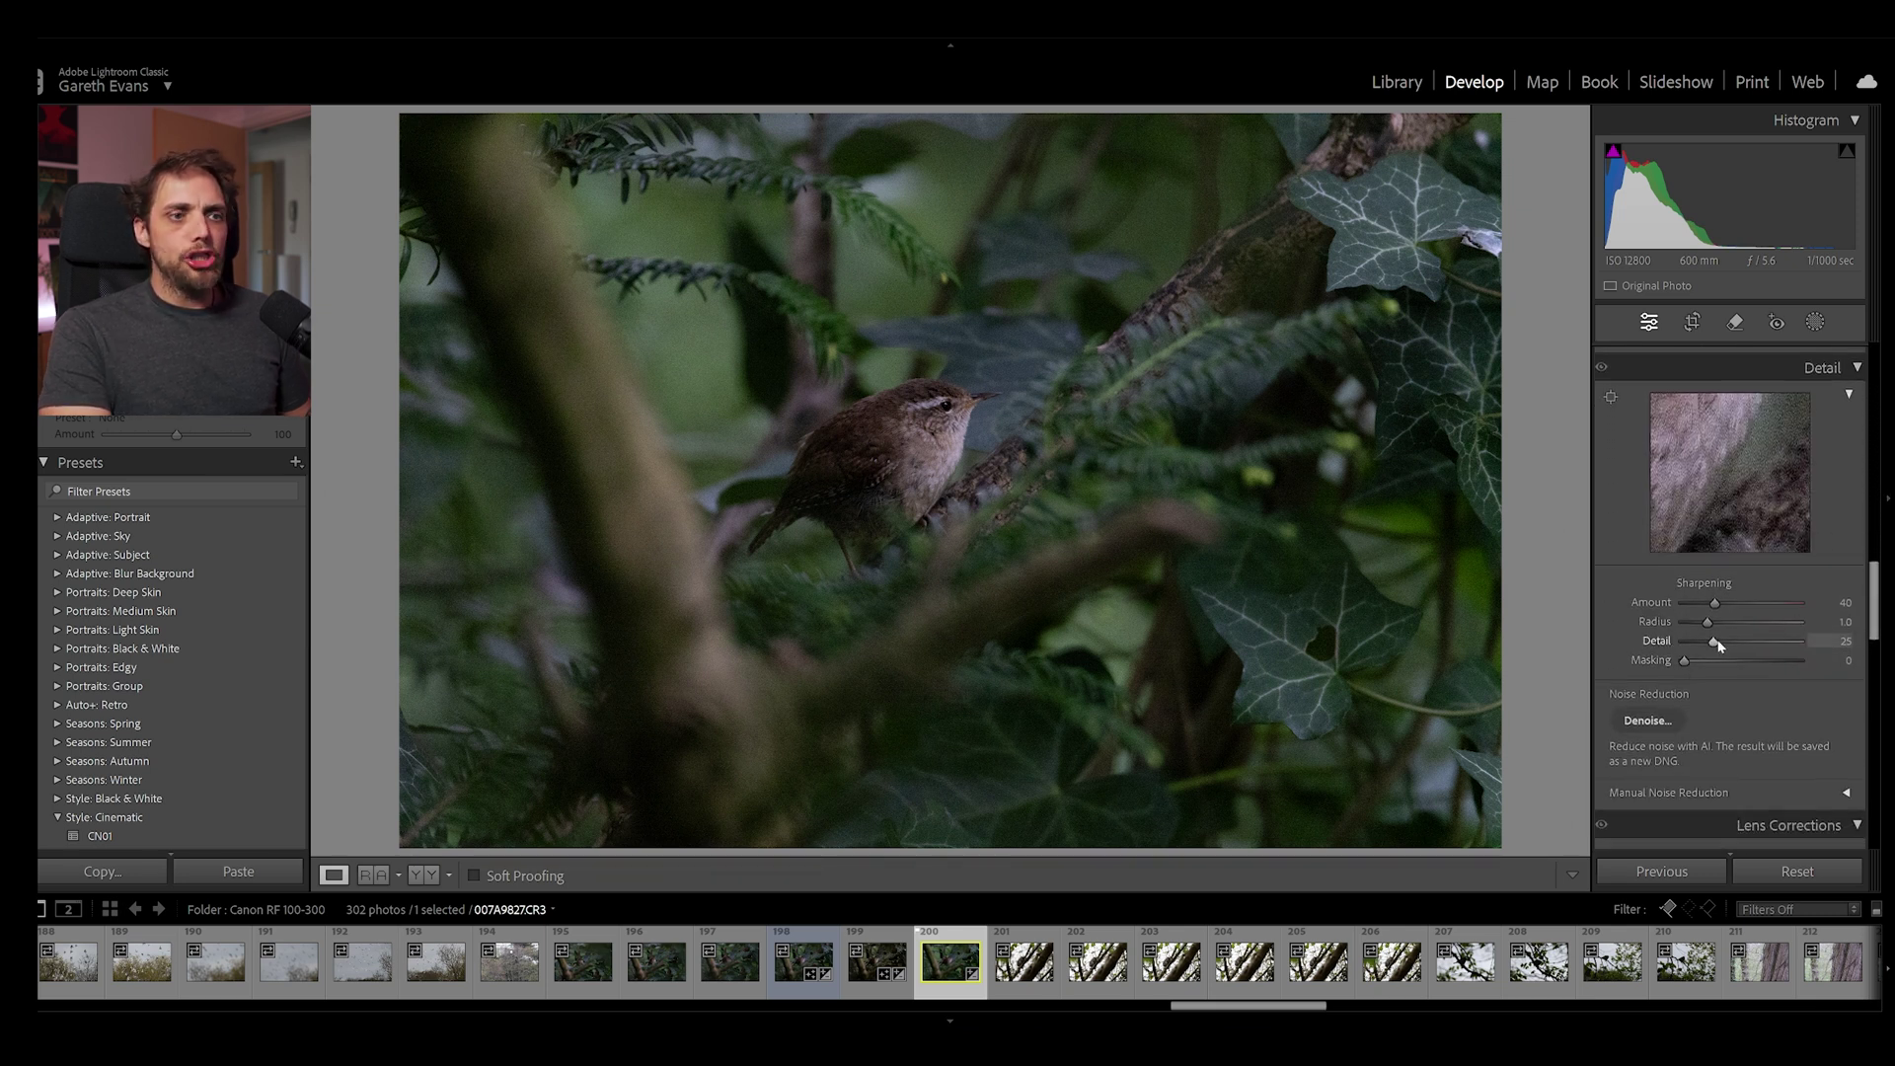
left_click(1847, 794)
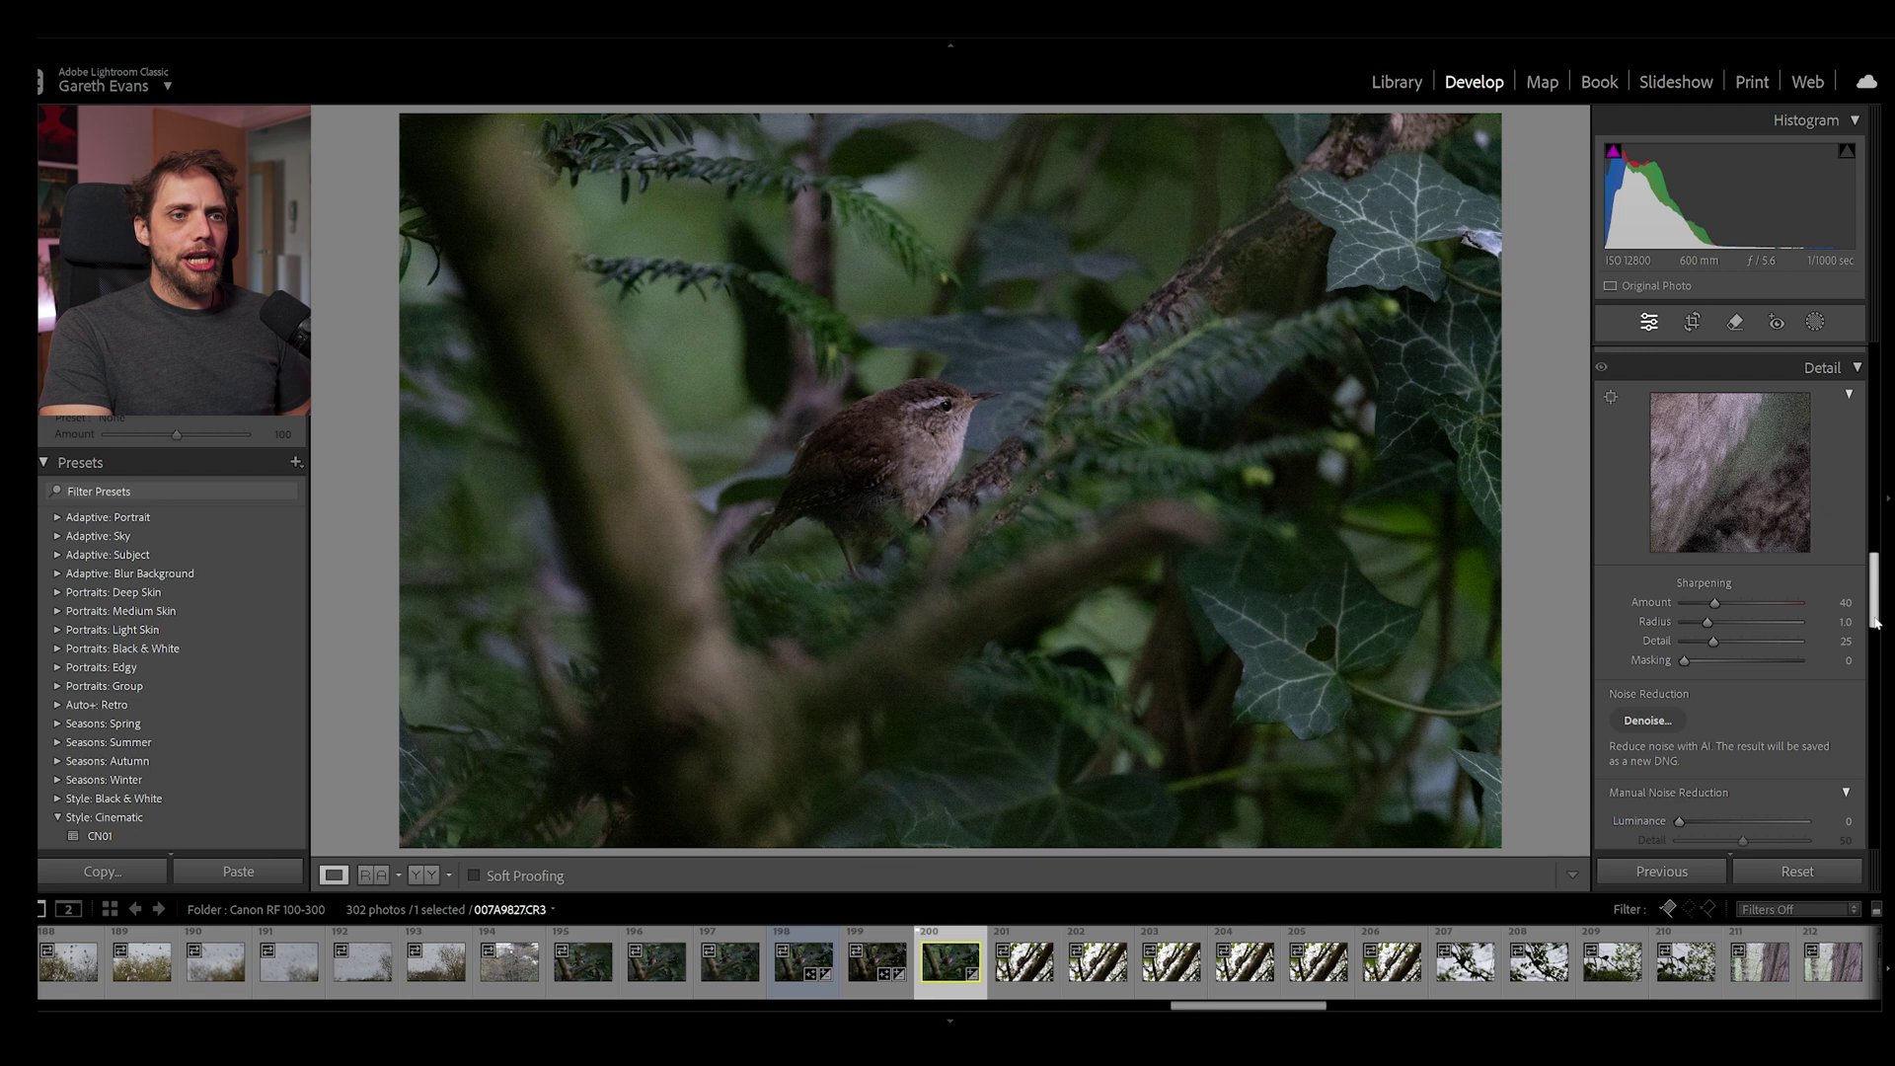
scroll(1718, 642, "down", 5)
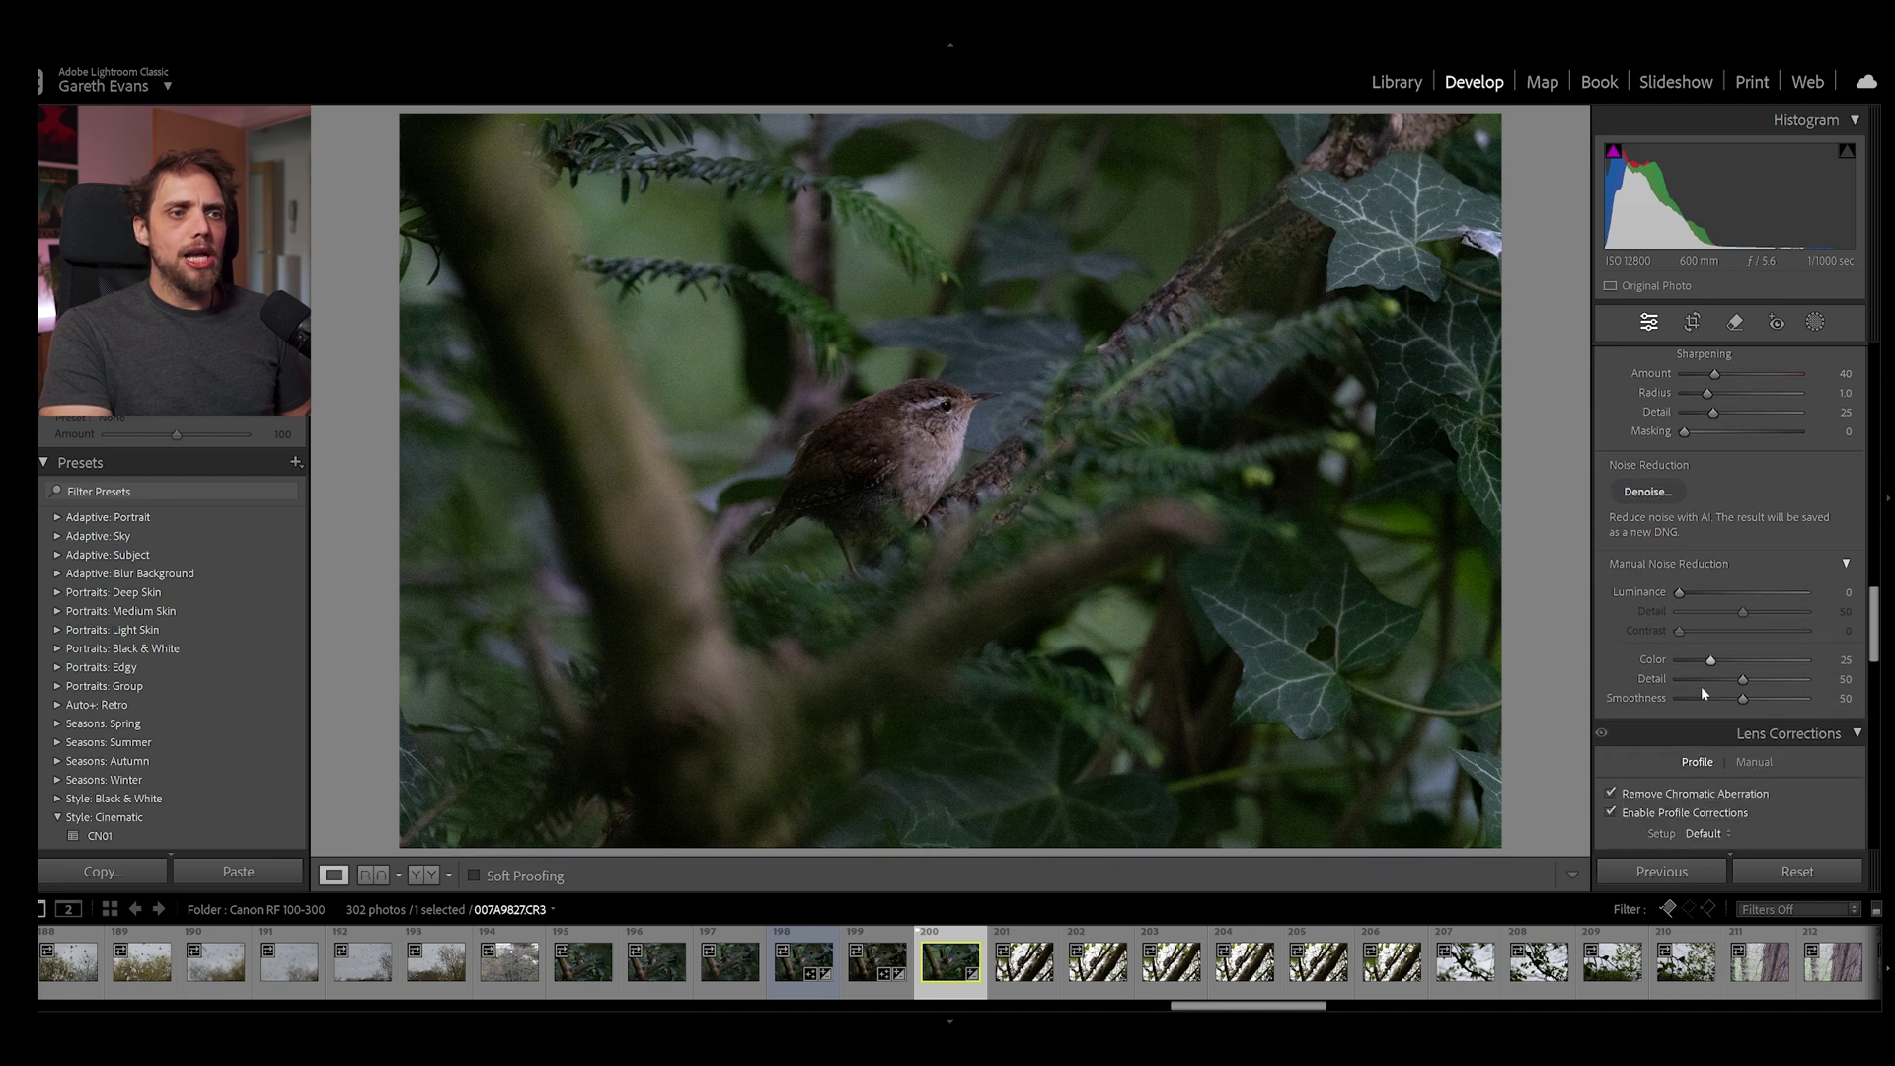
left_click(1845, 566)
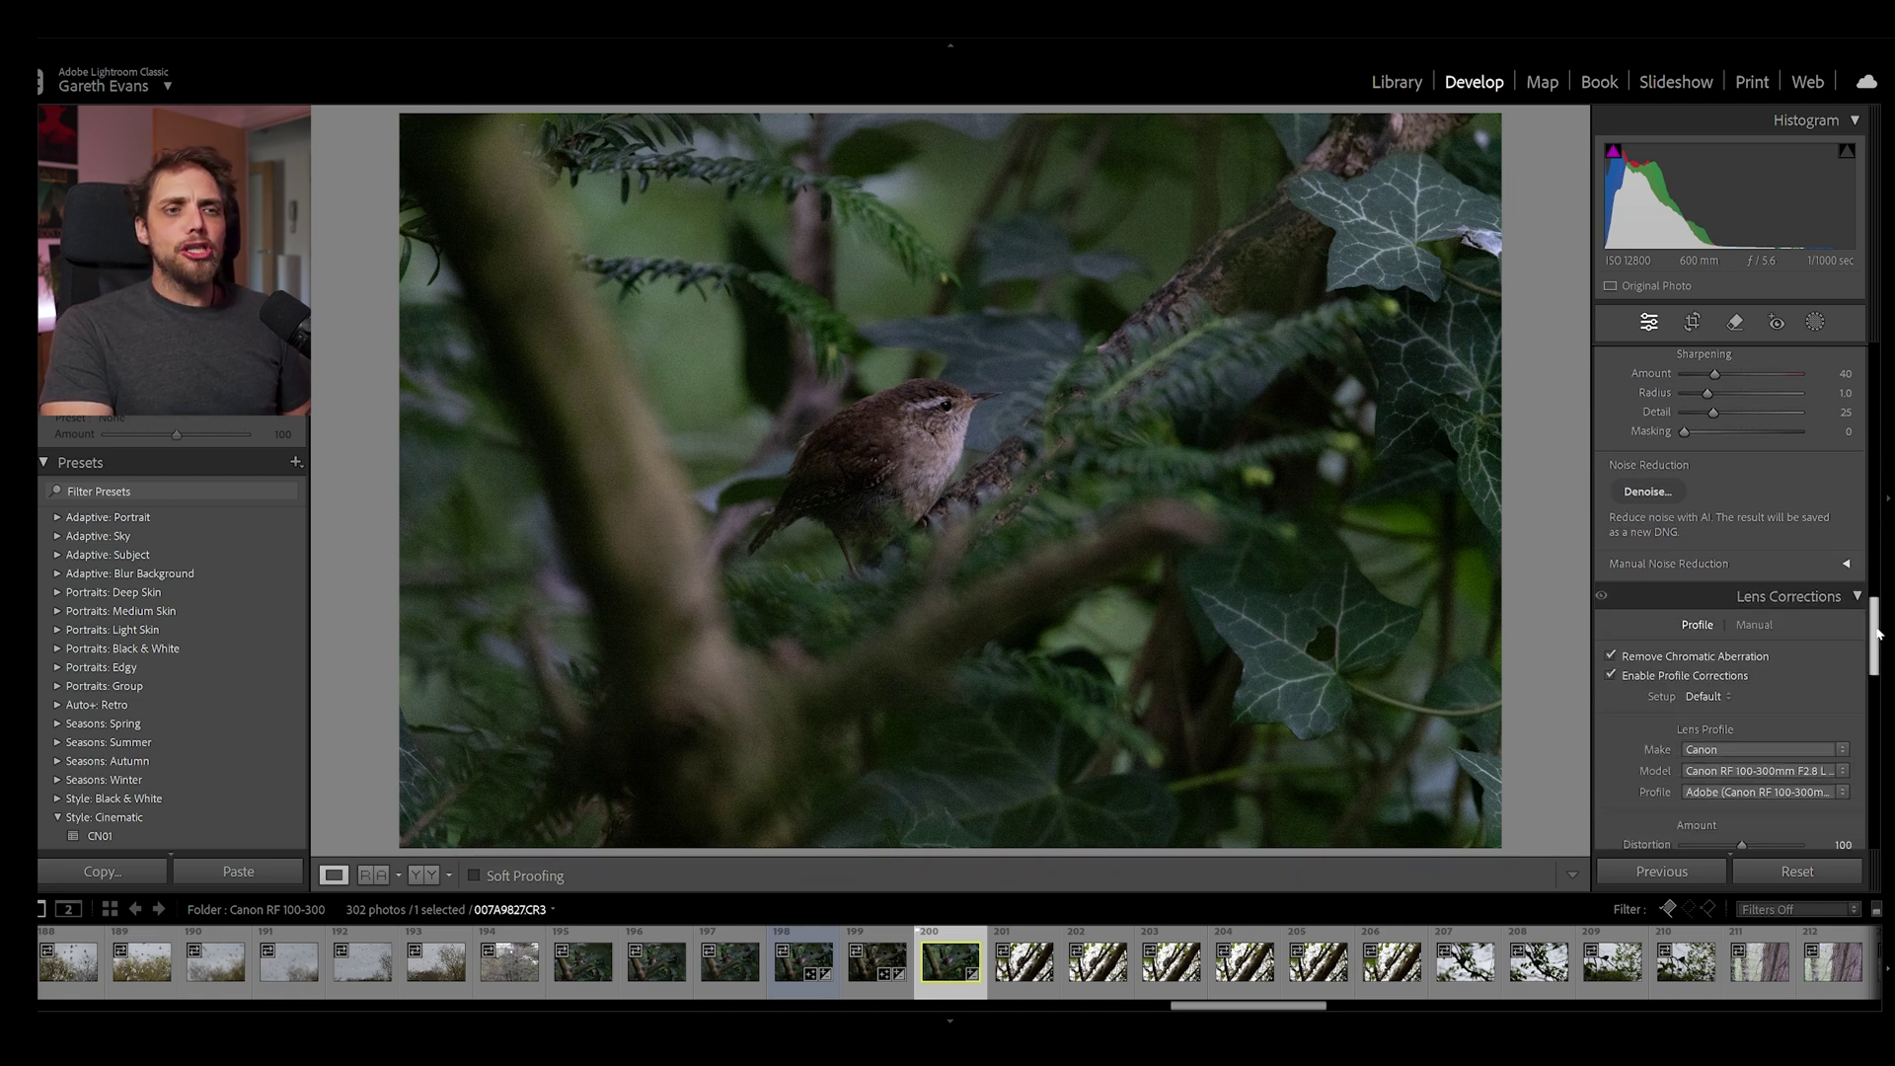
scroll(1879, 593, "up", 5)
scroll(1879, 593, "down", 1)
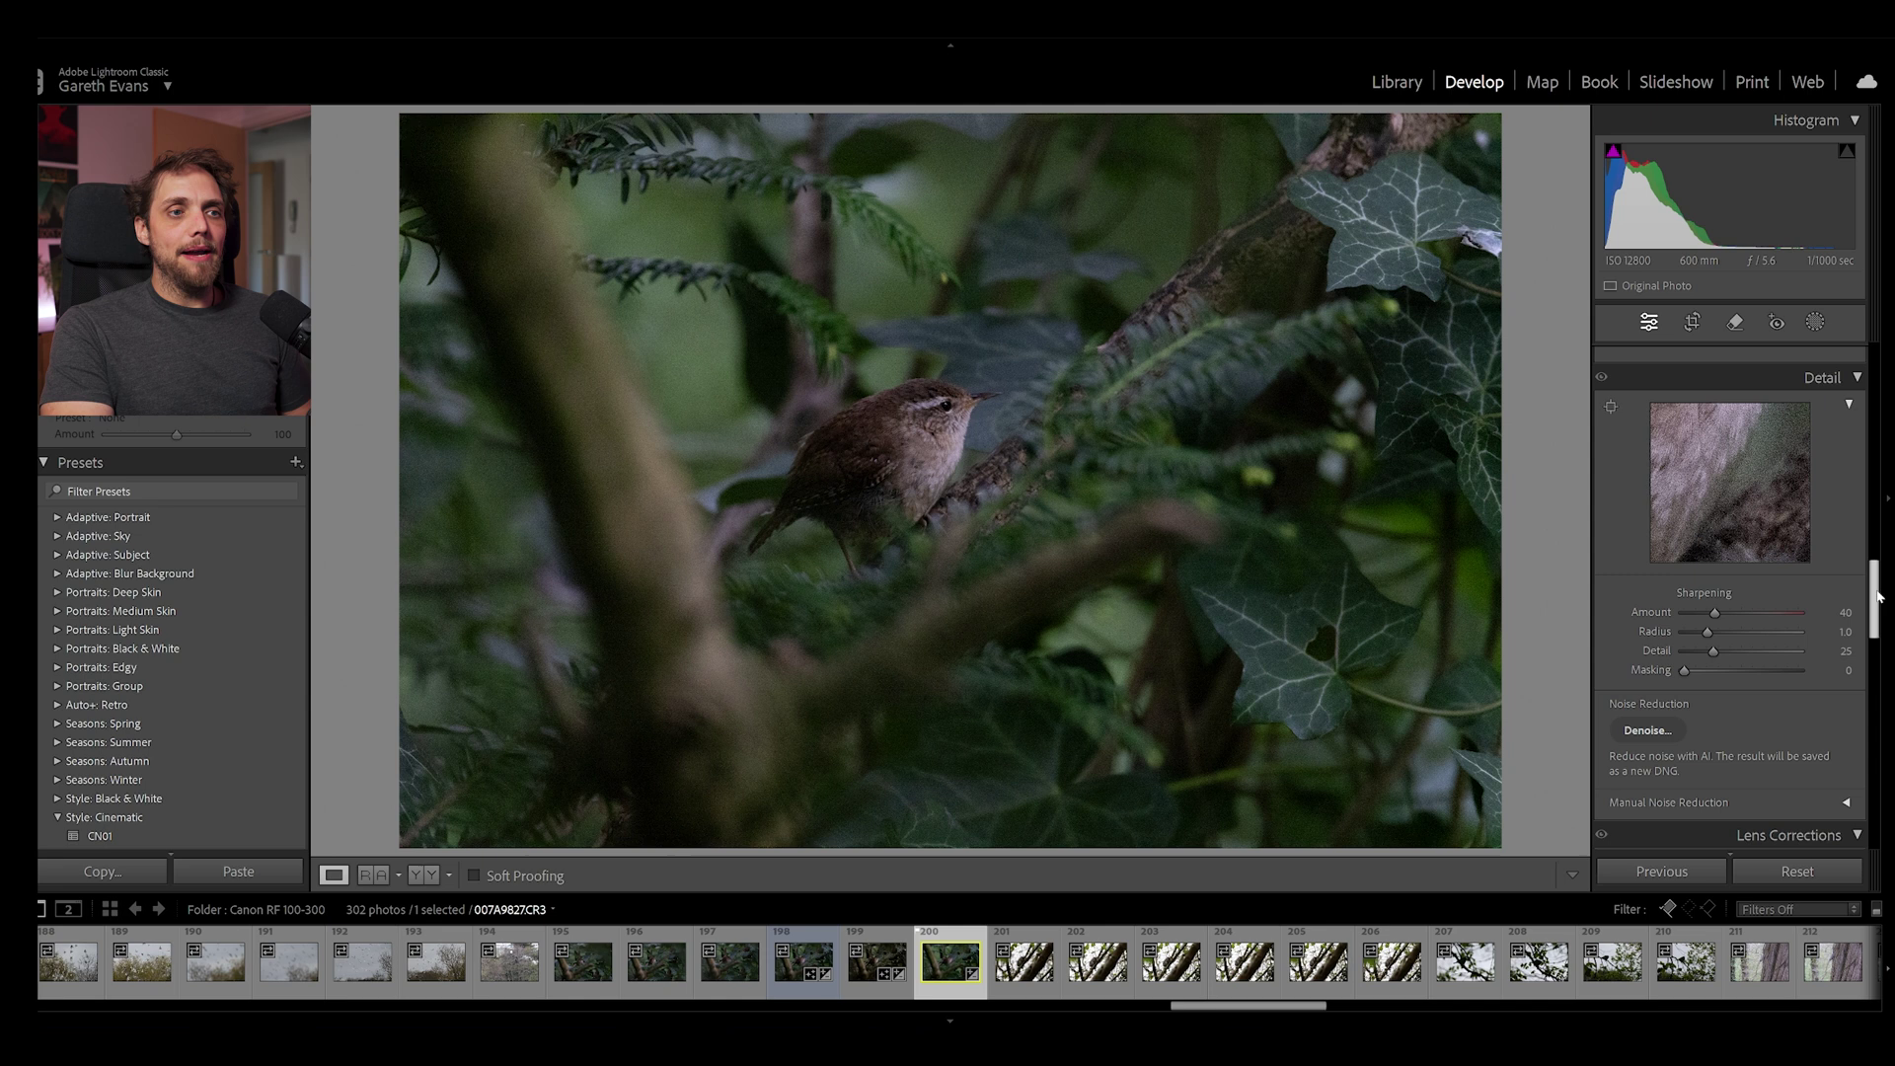
Preview AI Denoise on the wren at Amount 50 with Create Stack on, comparing enhanced and original views
left_click(1664, 732)
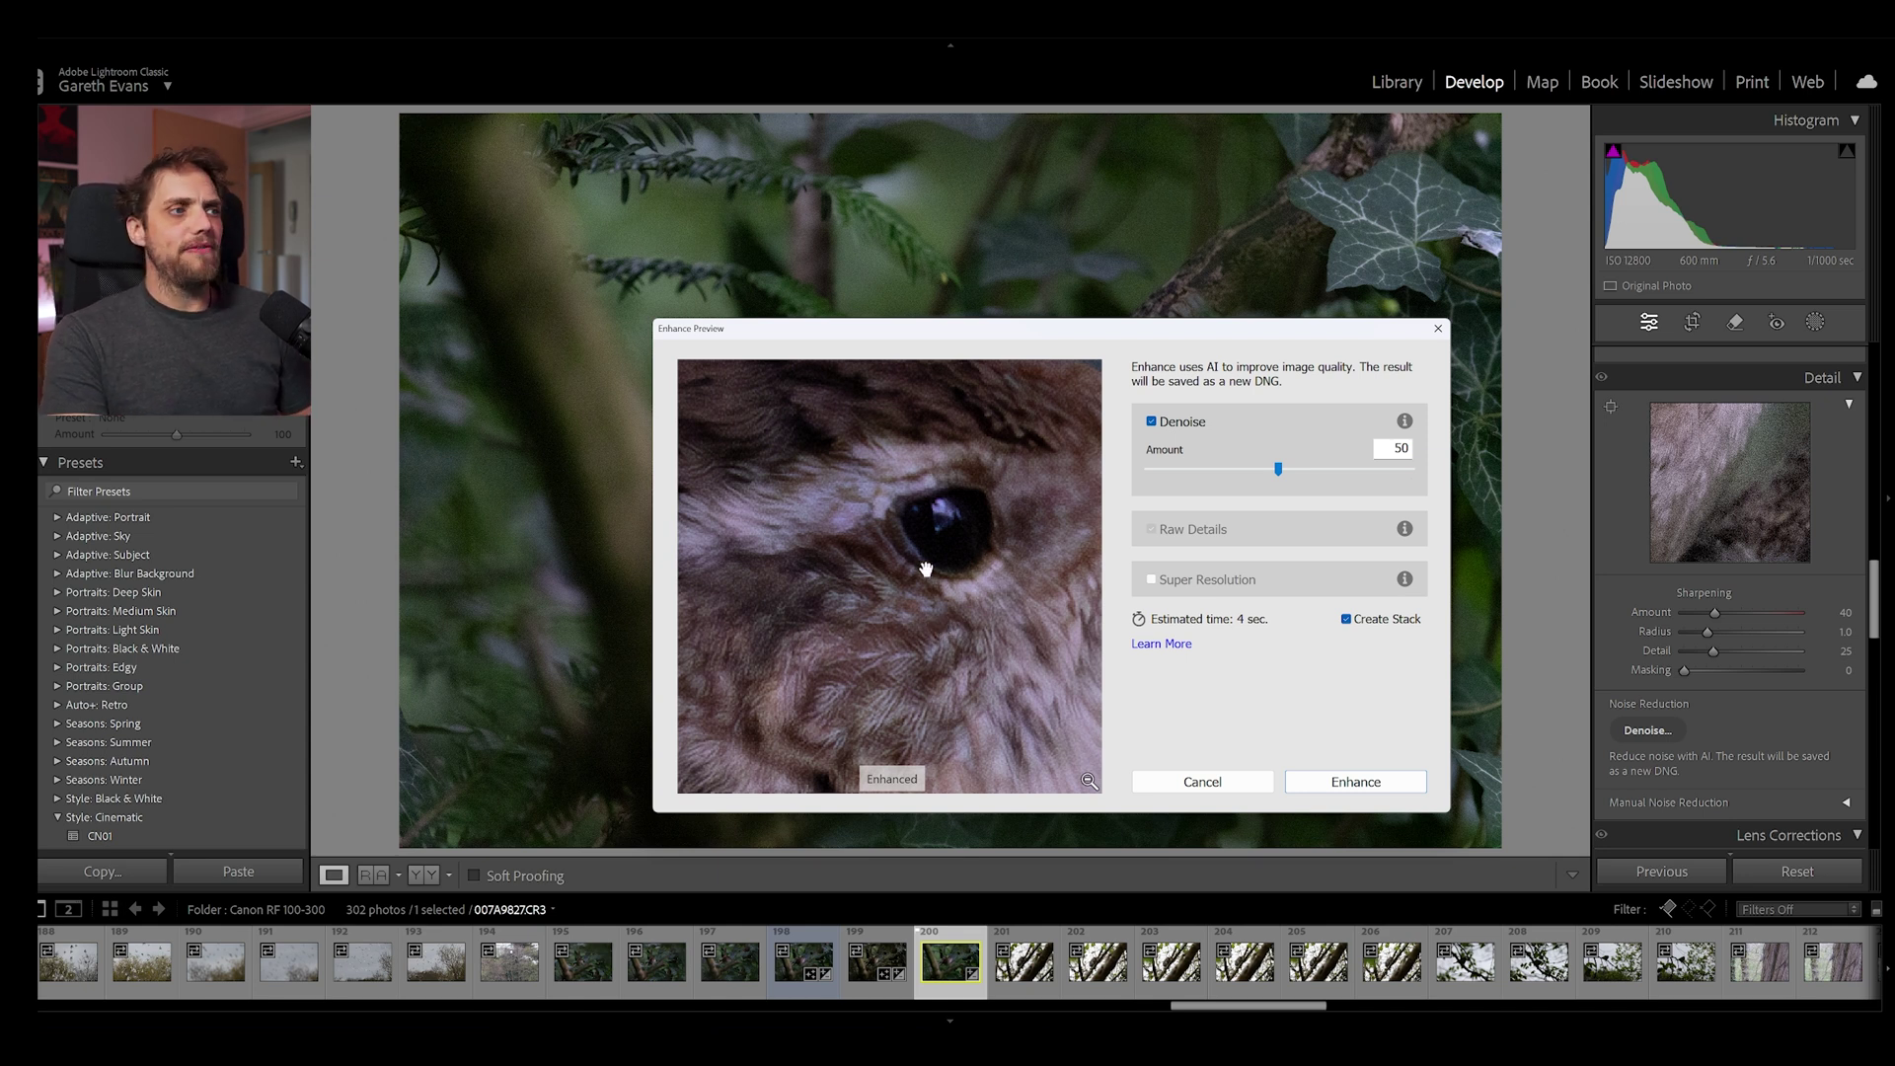
left_click(991, 654)
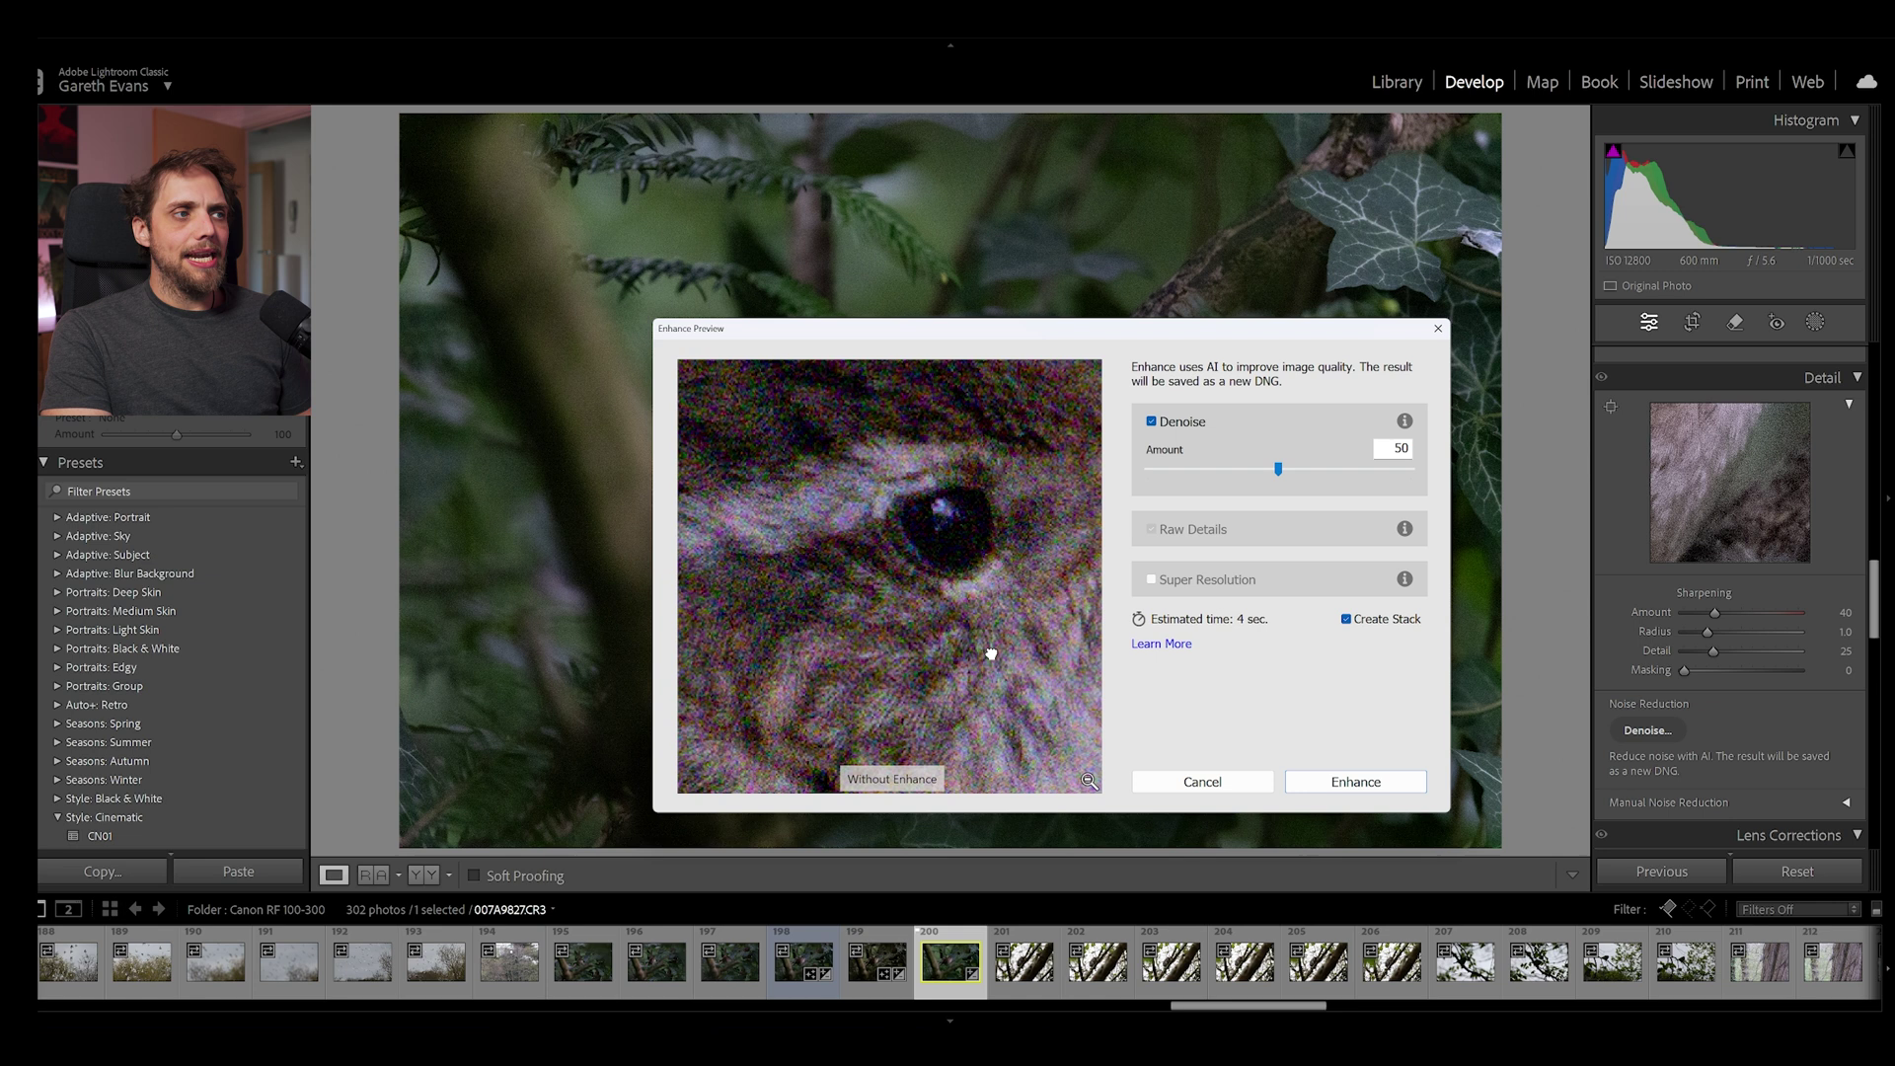
left_click(992, 654)
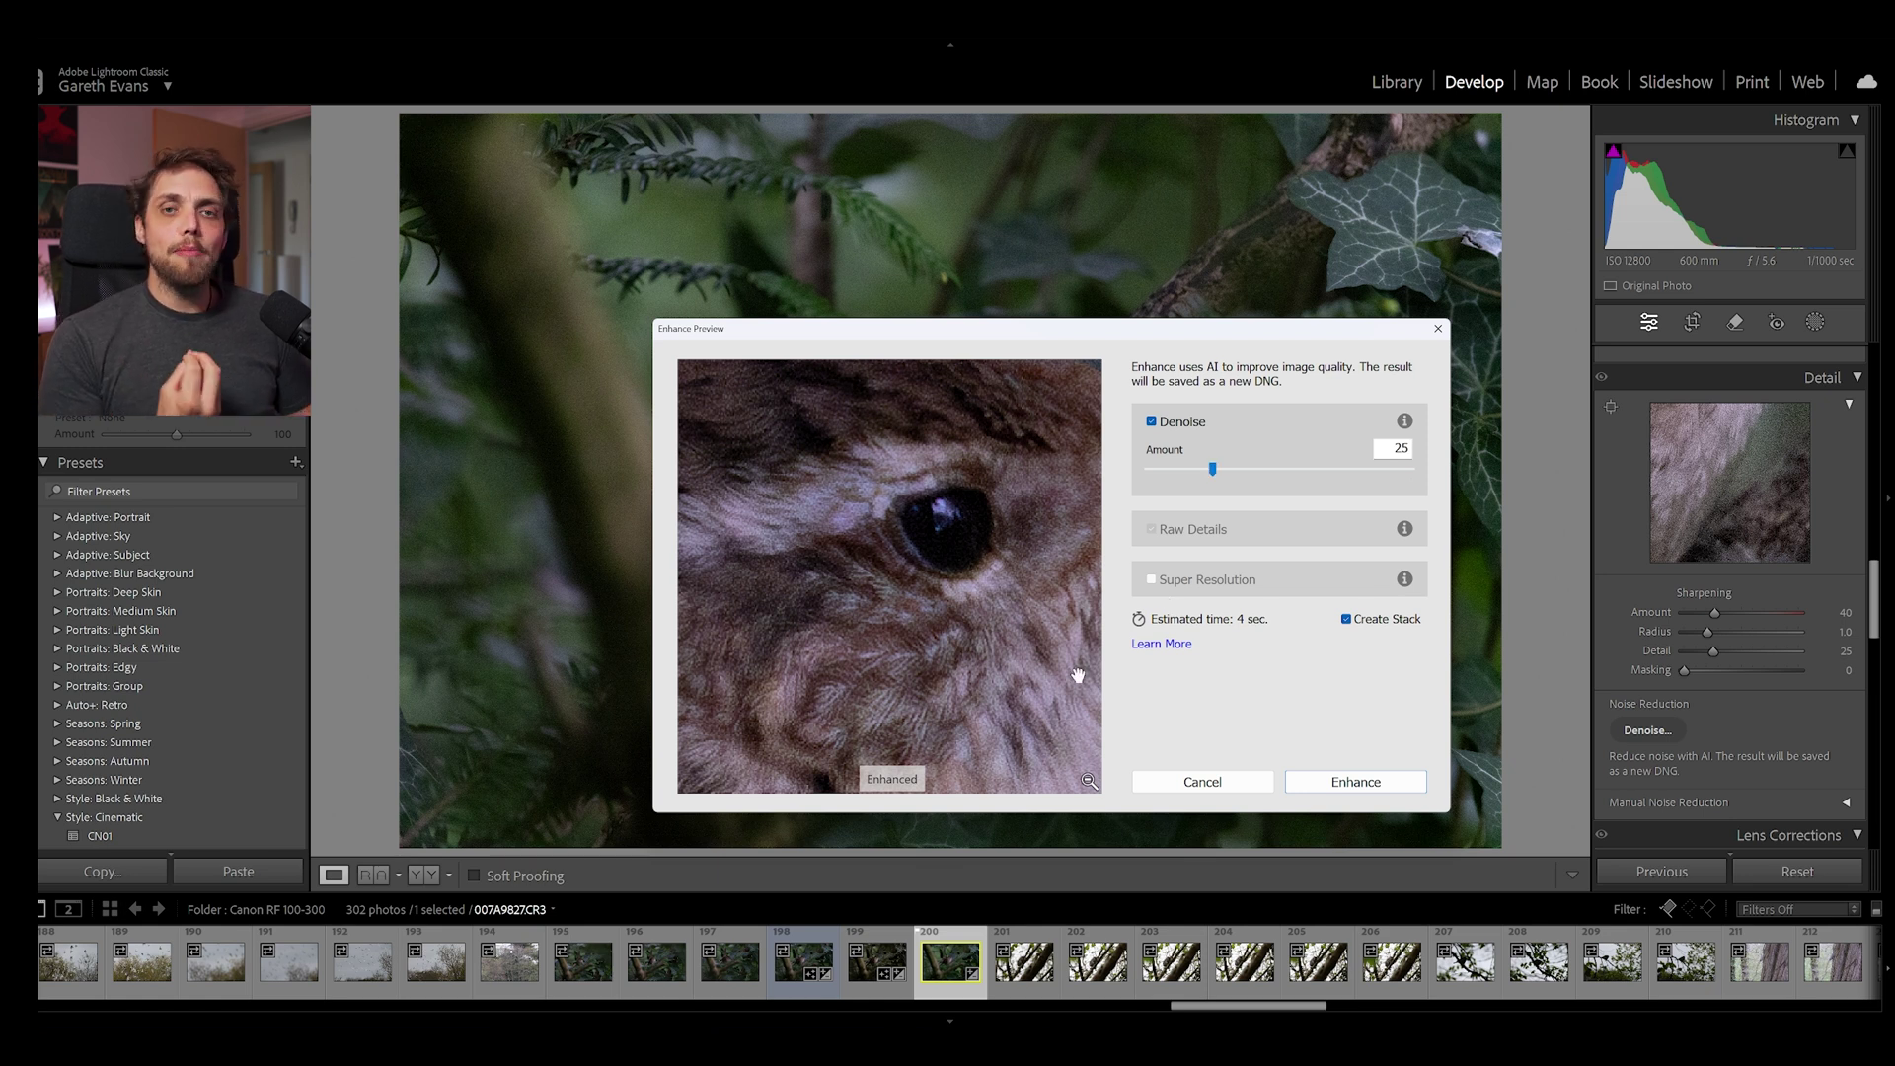
left_click(932, 660)
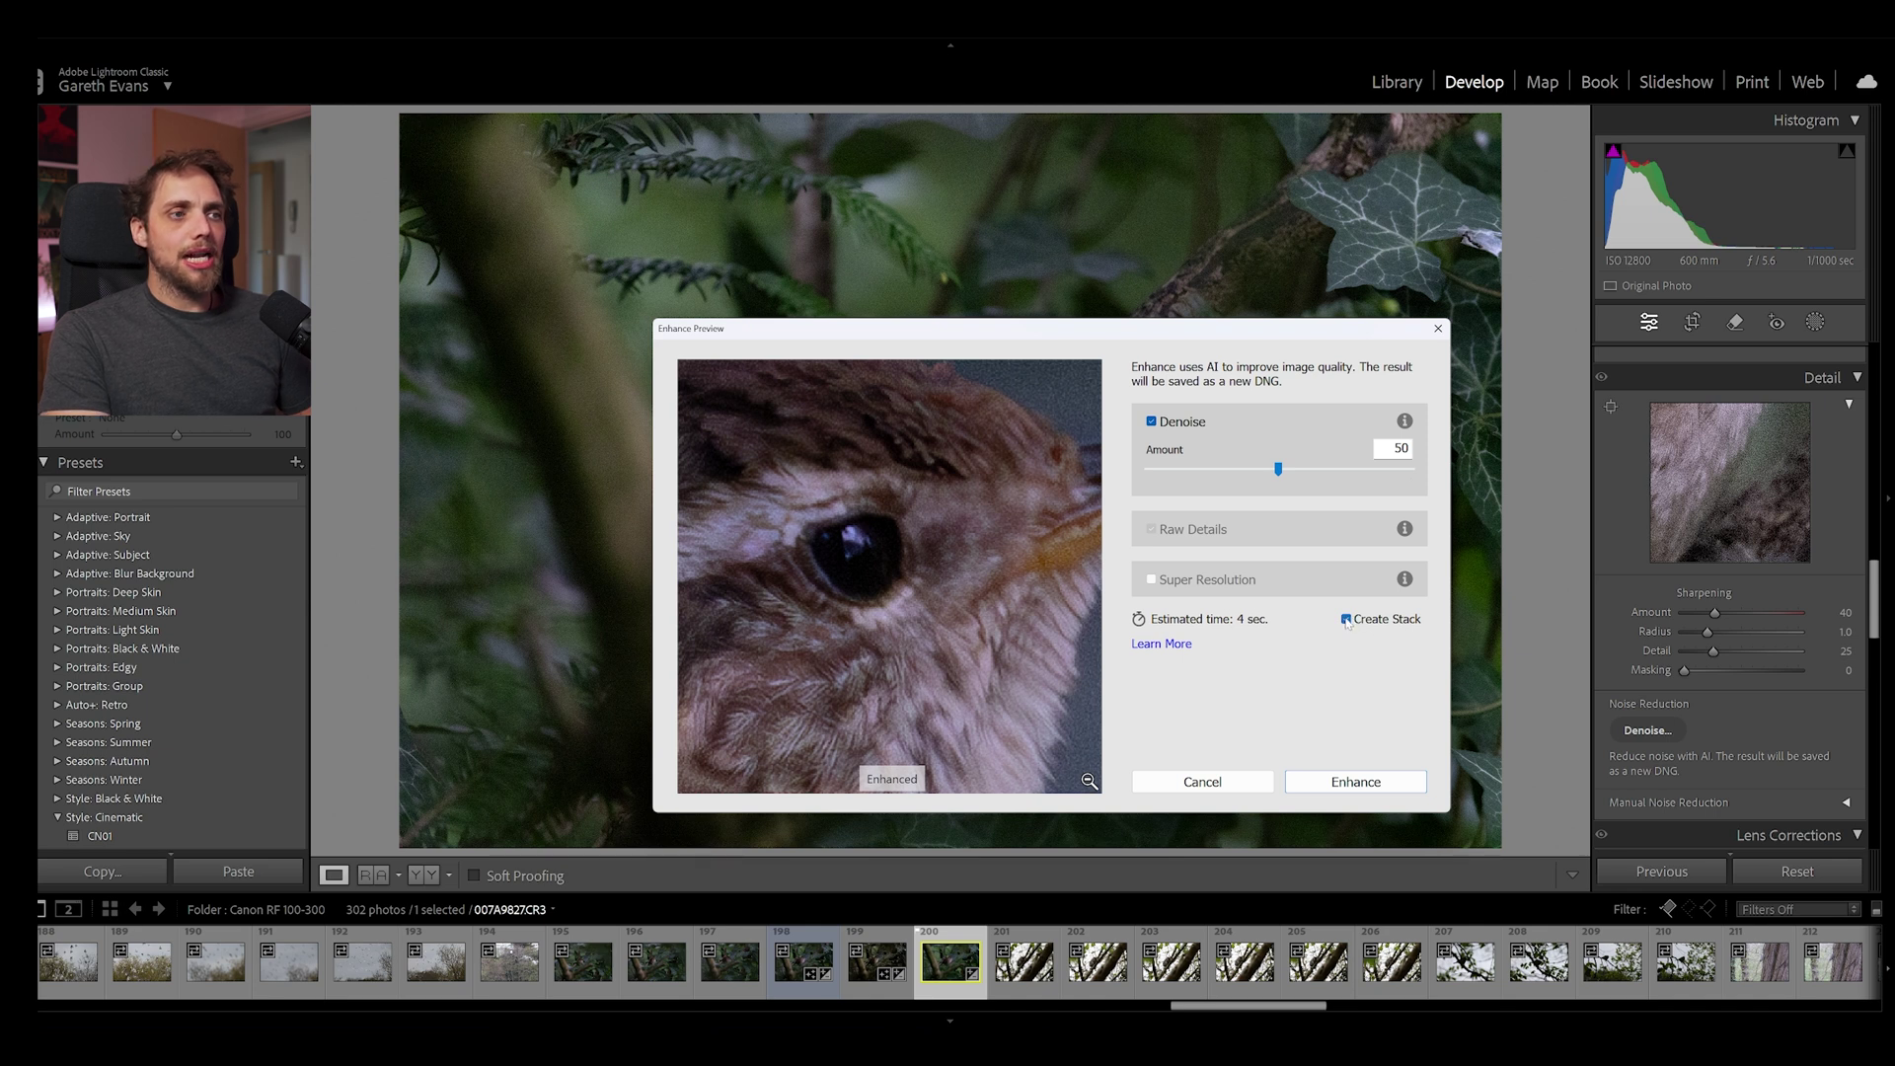
Run Denoise to create 007A9827-Enhanced-NR-3.dng and expand its stack with 007A9827.CR3
left_click(1359, 780)
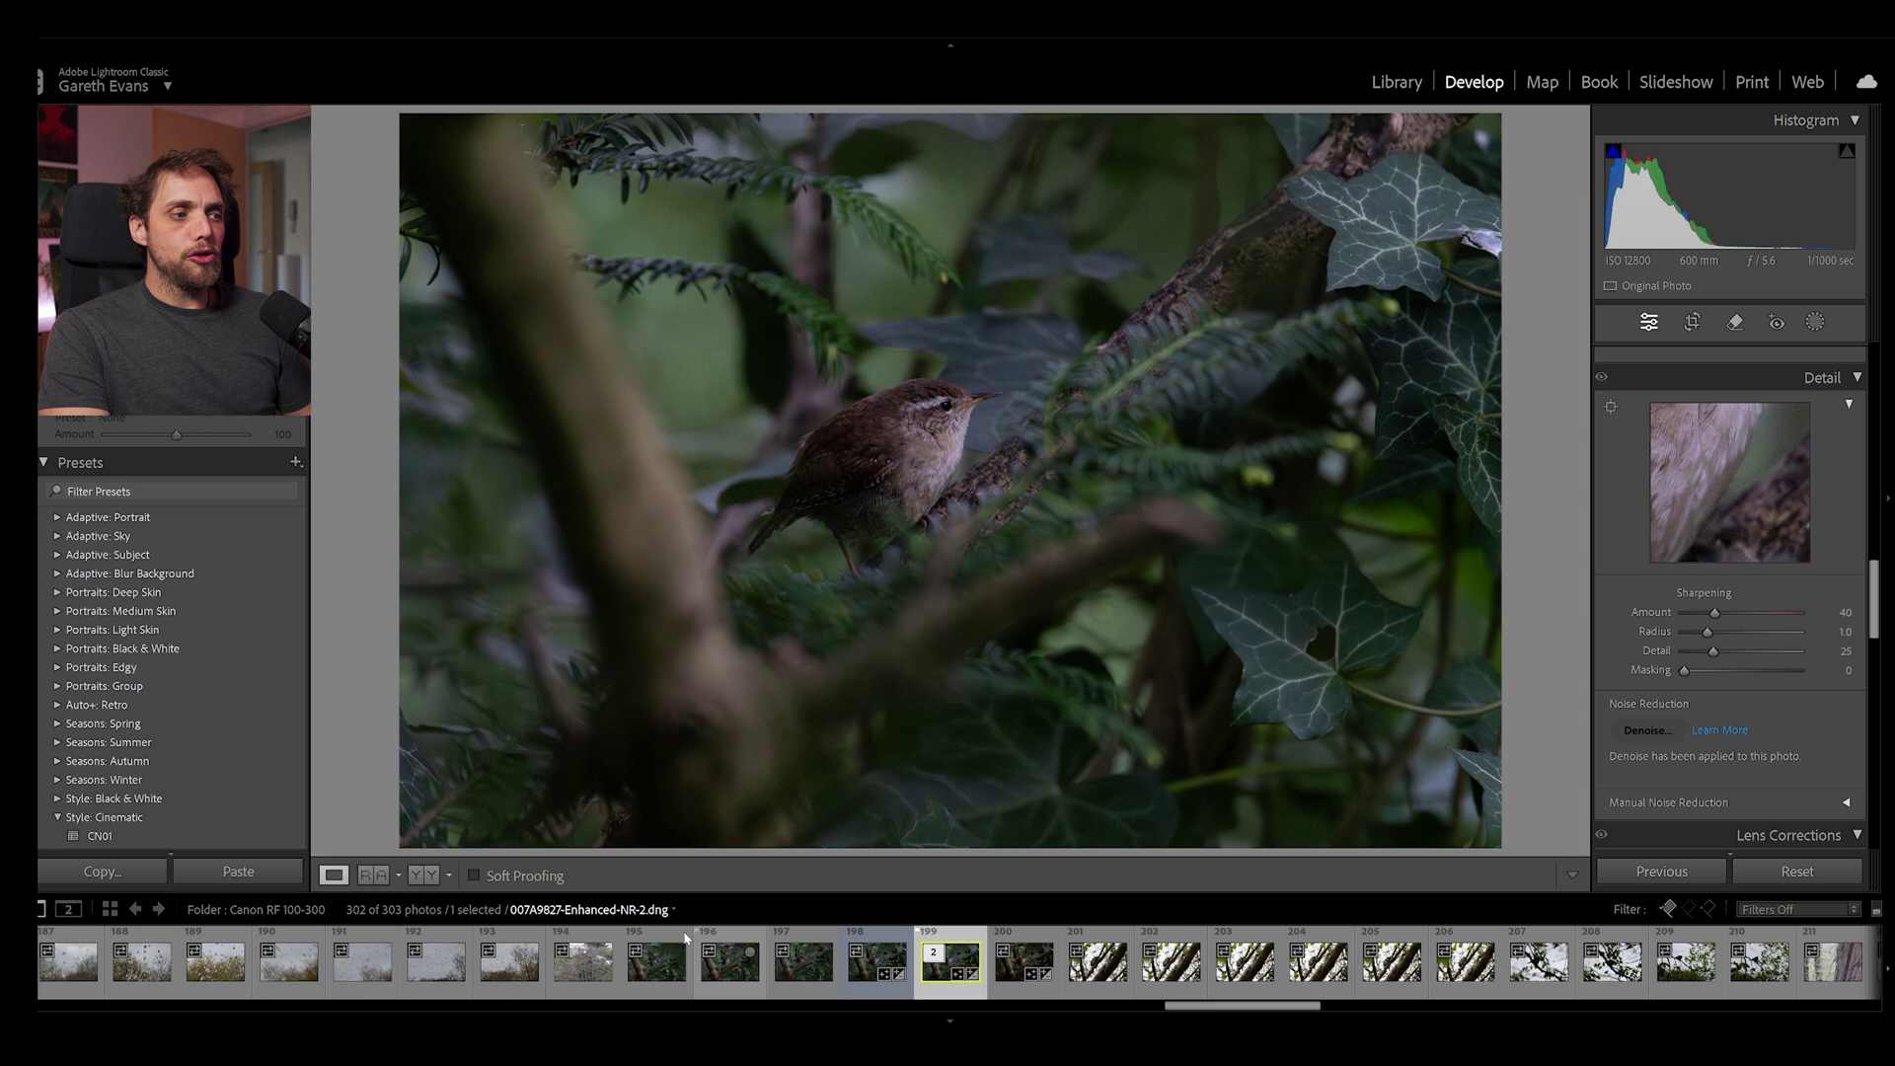
left_click(940, 957)
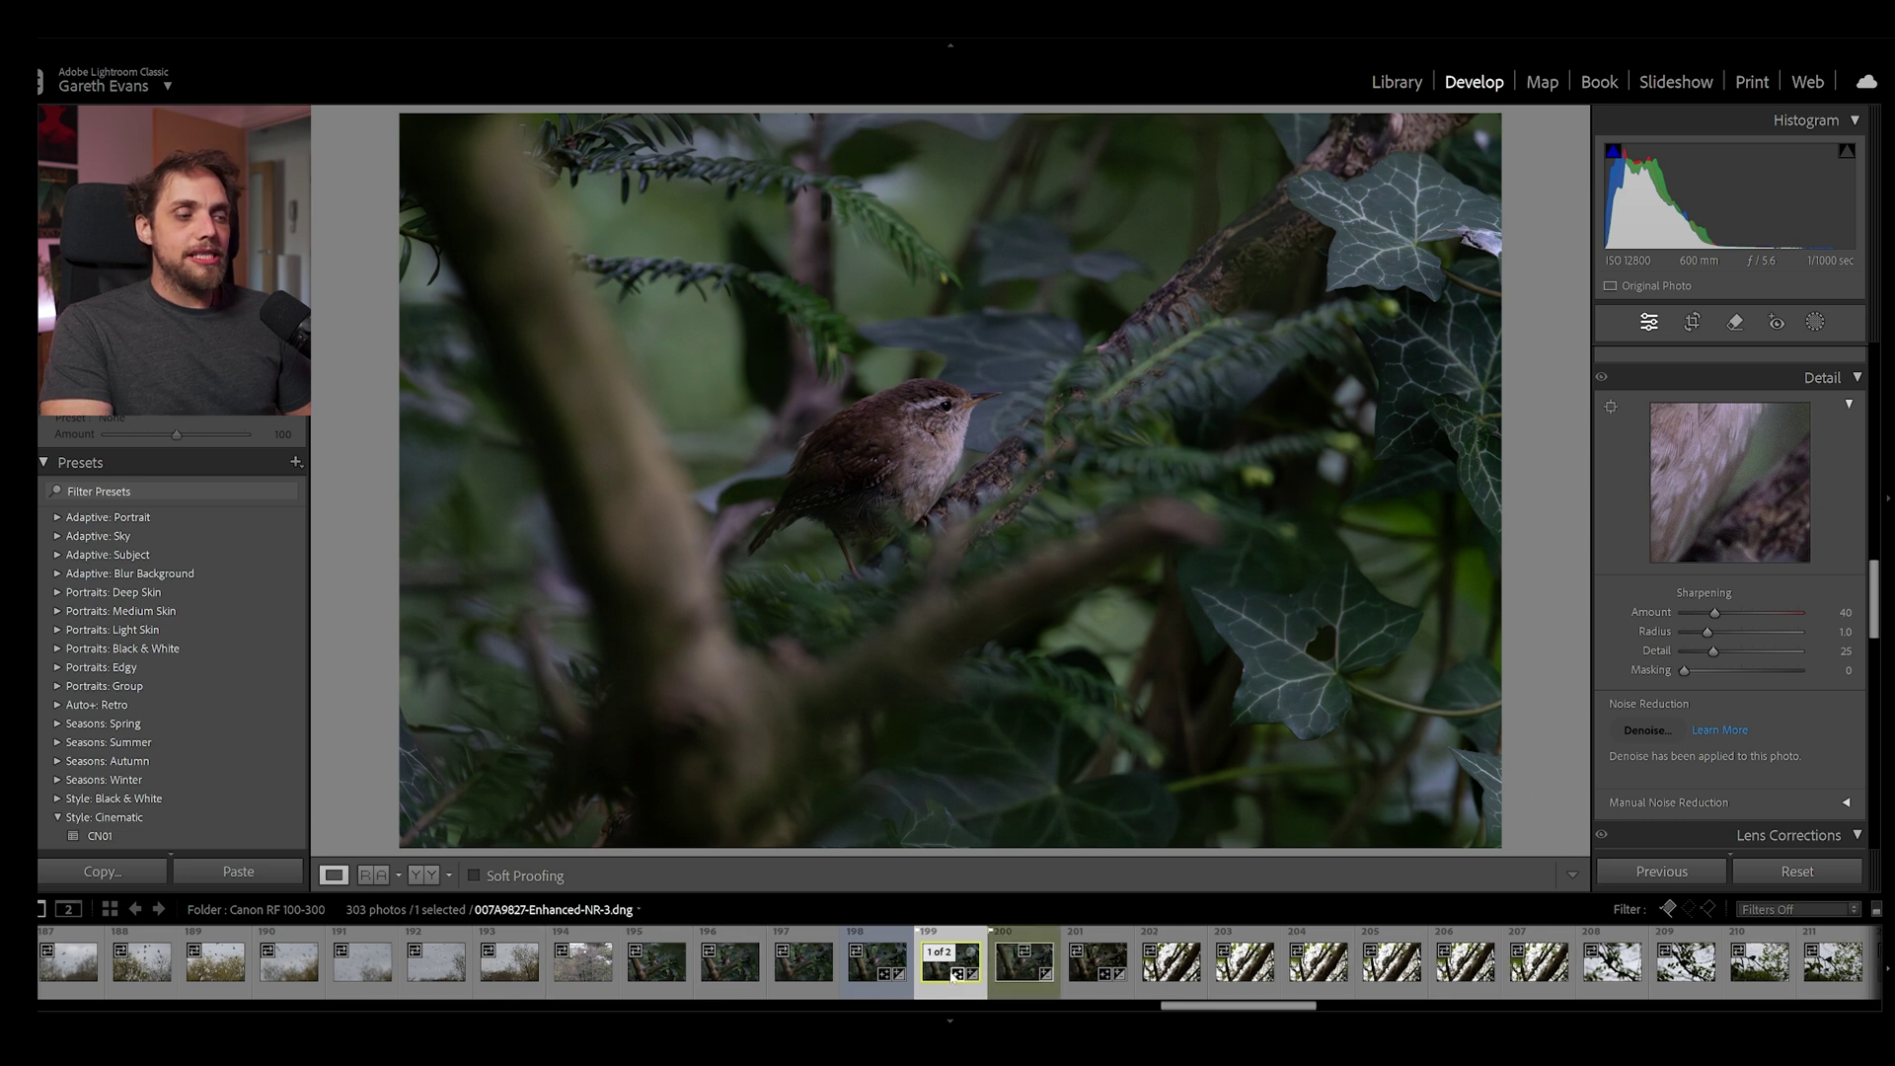
Compare the wren DNG and CR3 at 1:1, collapse the stack, then open squirrel photo DSC09179.ARW
left_click(1022, 981)
left_click(943, 413)
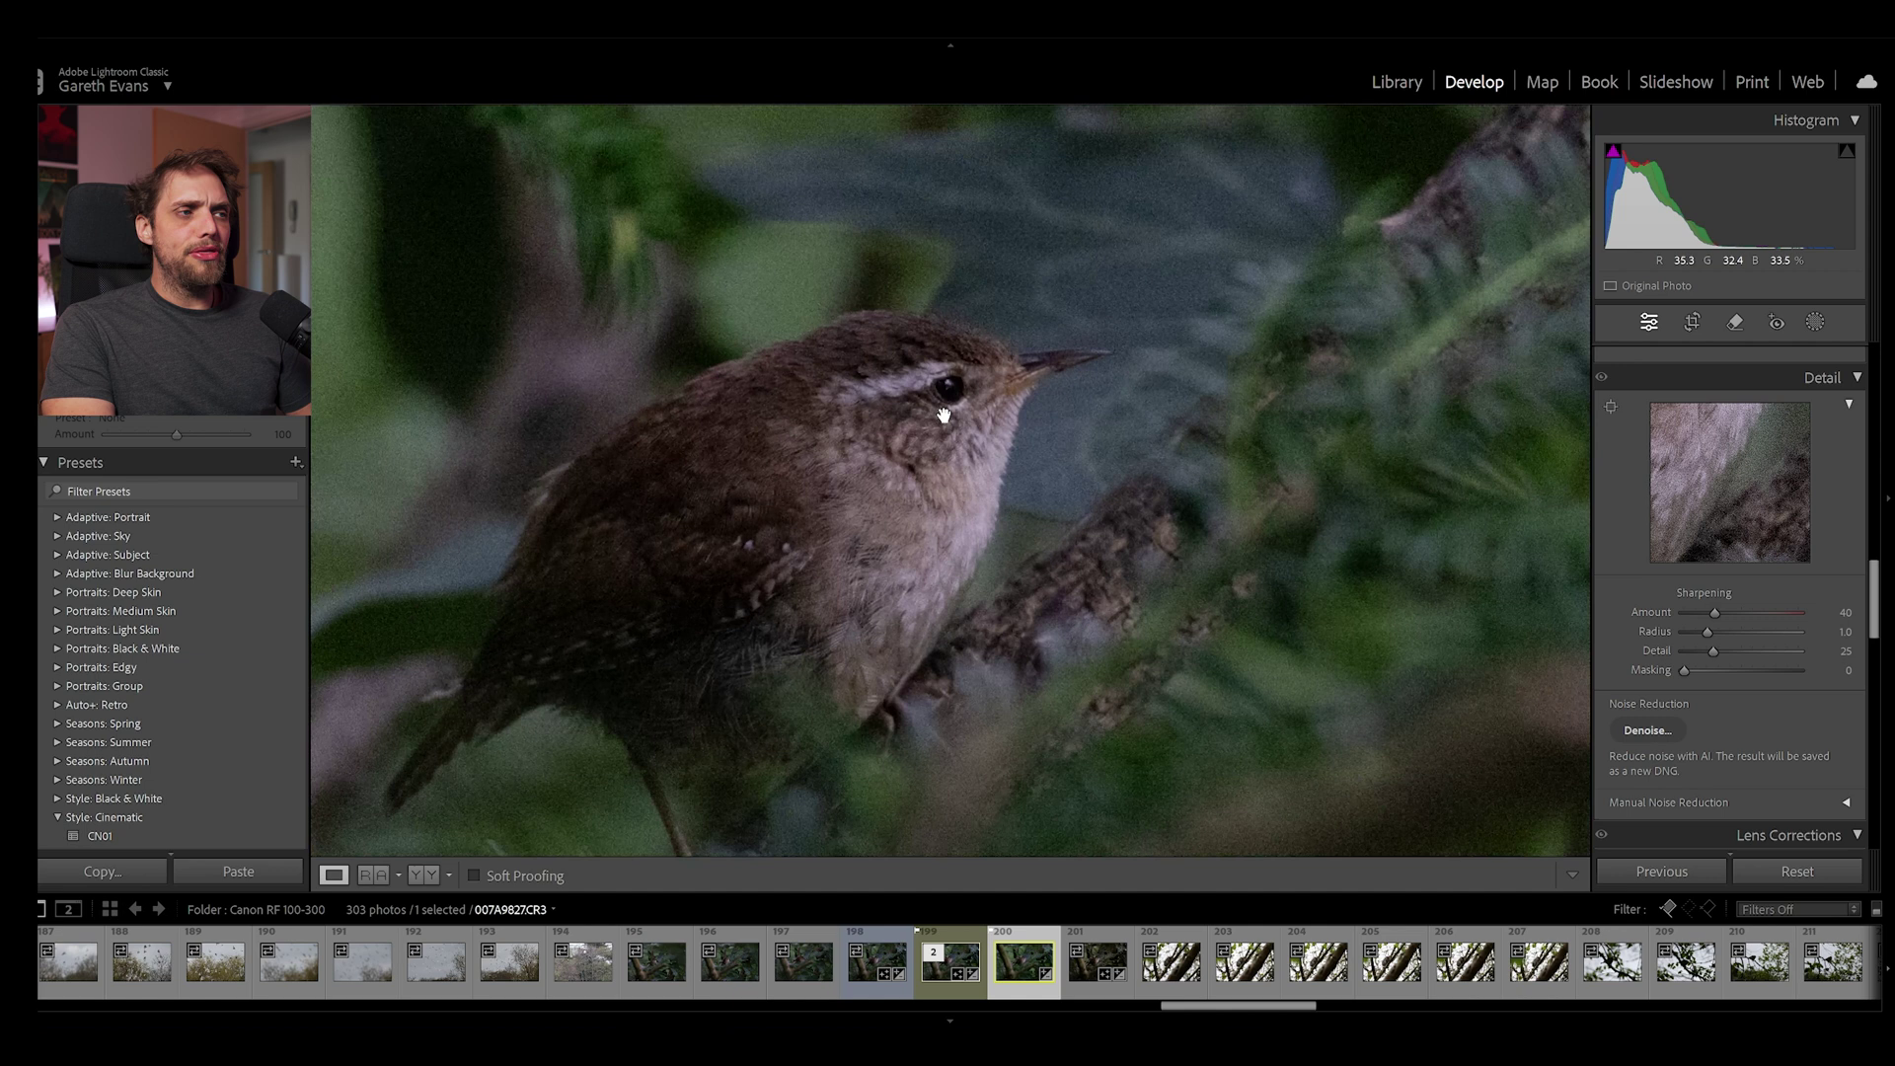
left_click(933, 981)
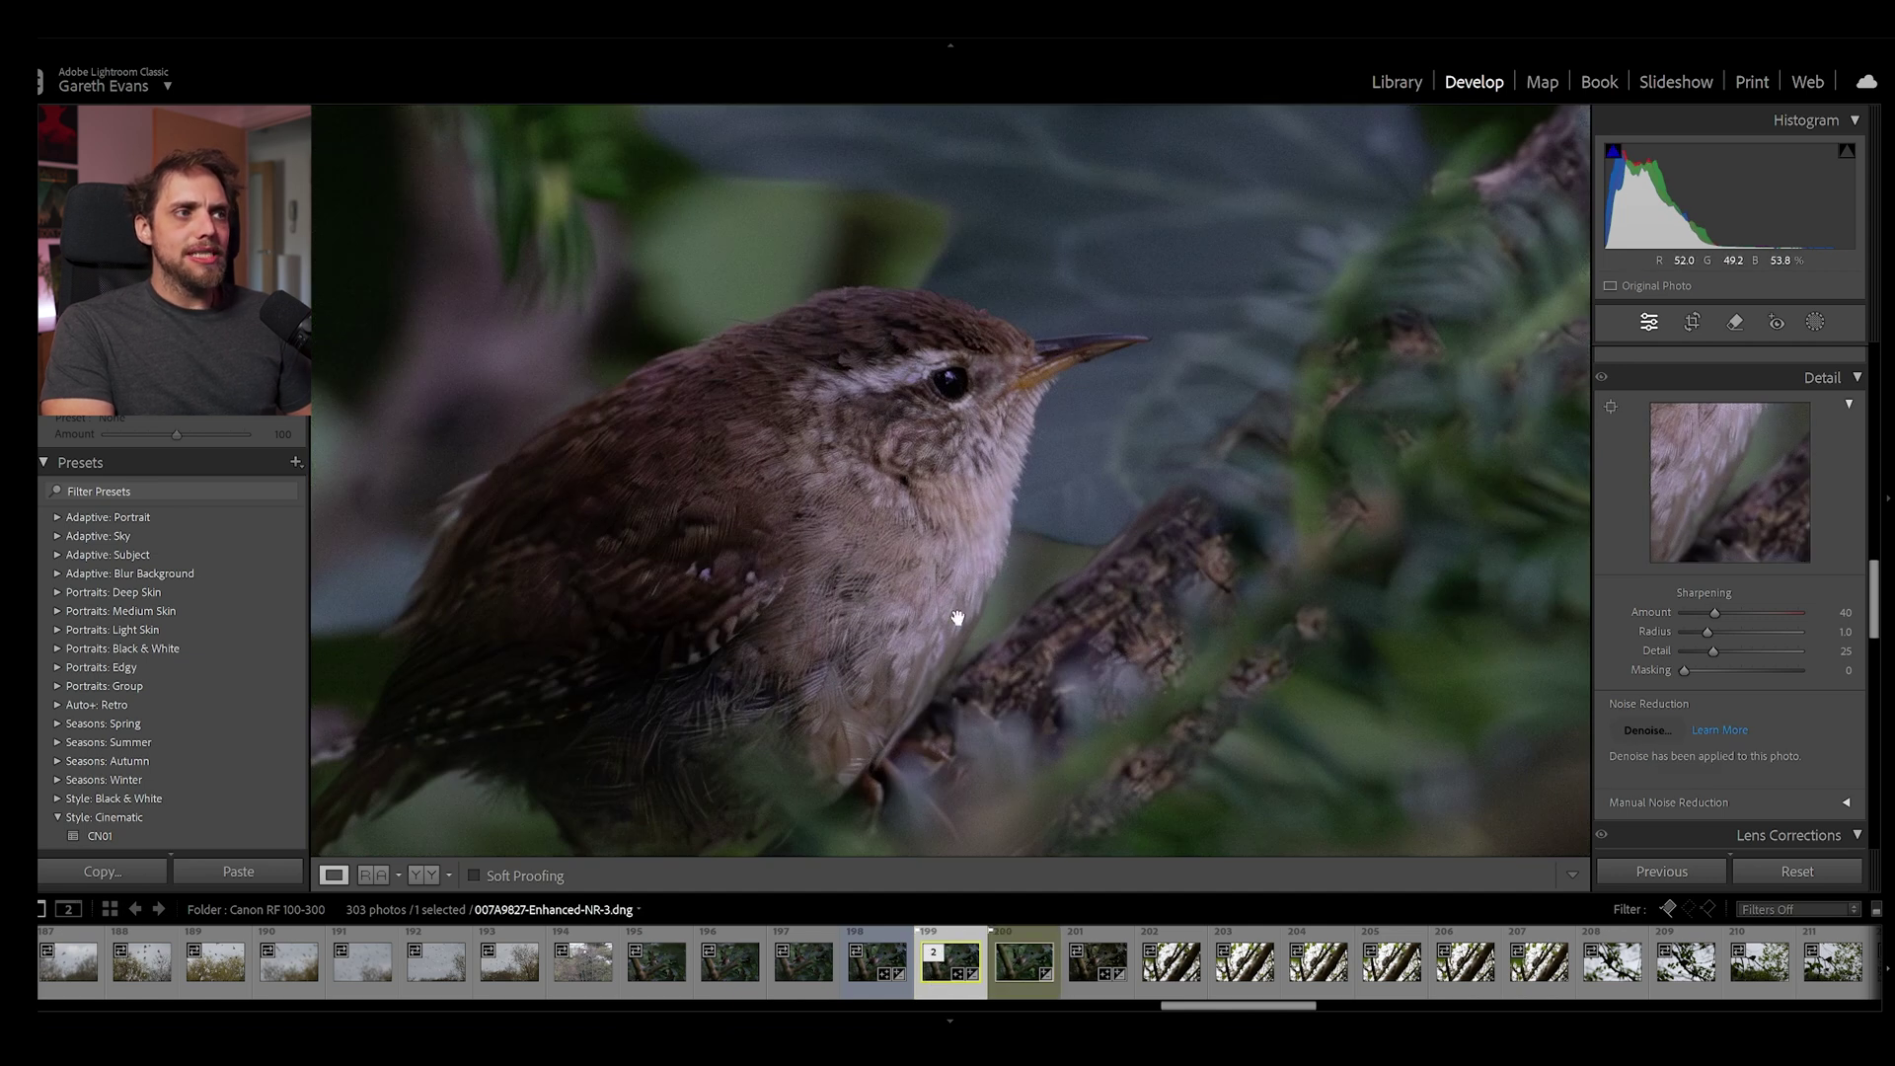
left_click(1017, 983)
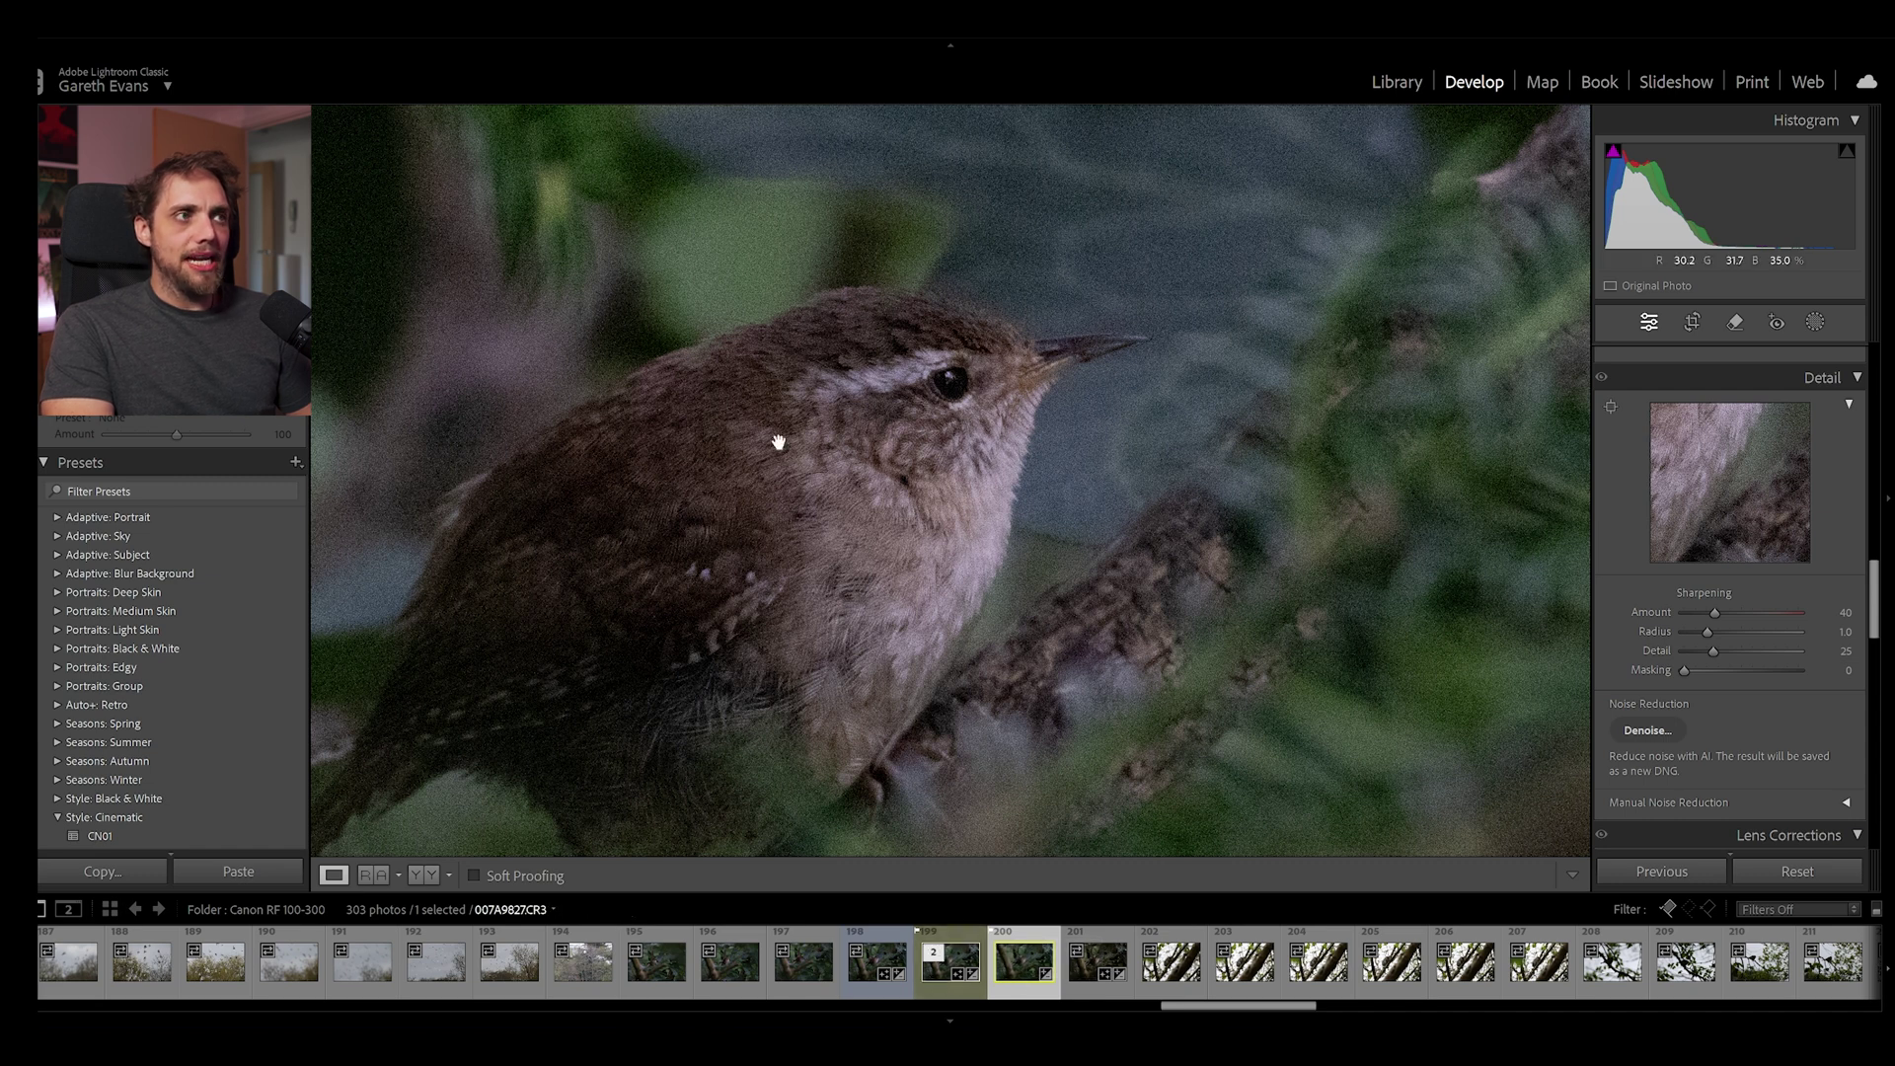
left_click(953, 995)
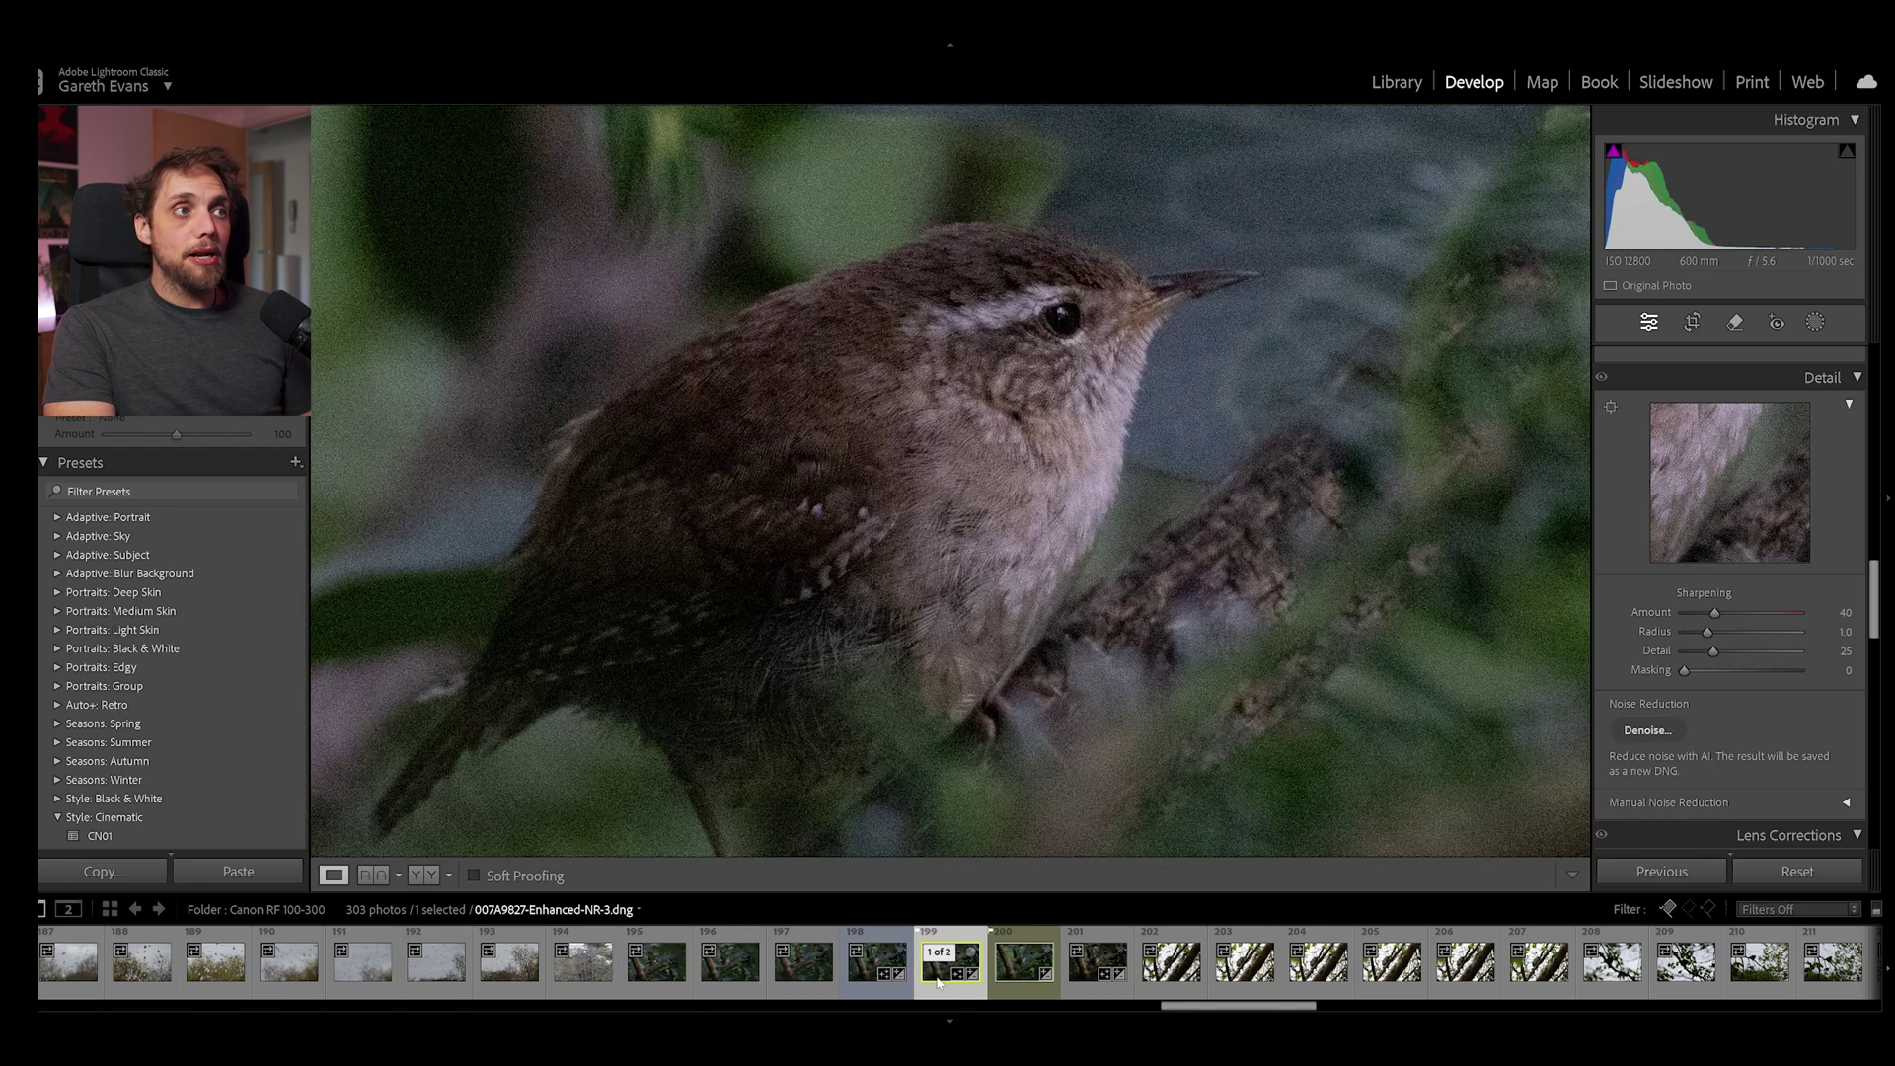
left_click(938, 977)
left_click(1017, 642)
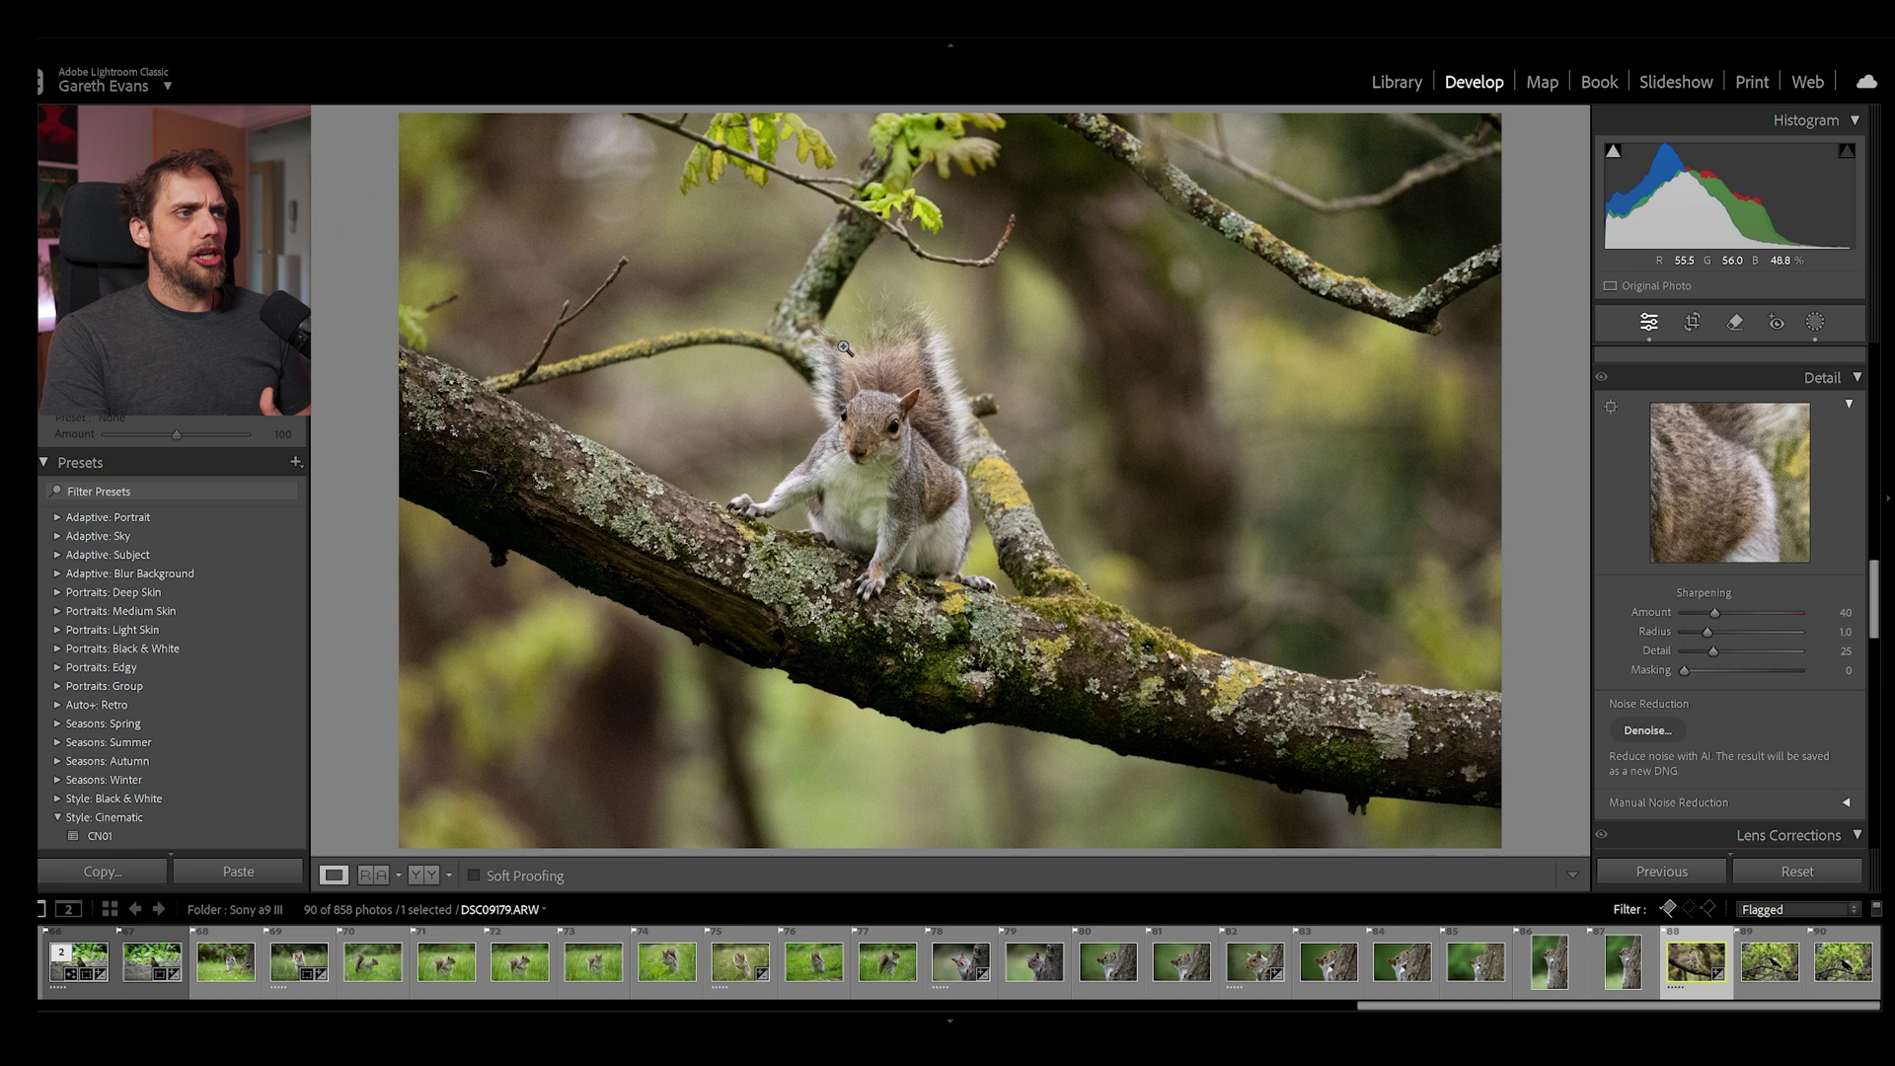
Zoom in on the squirrel, pan the close-up to inspect noise, then return to fit view
left_click(829, 424)
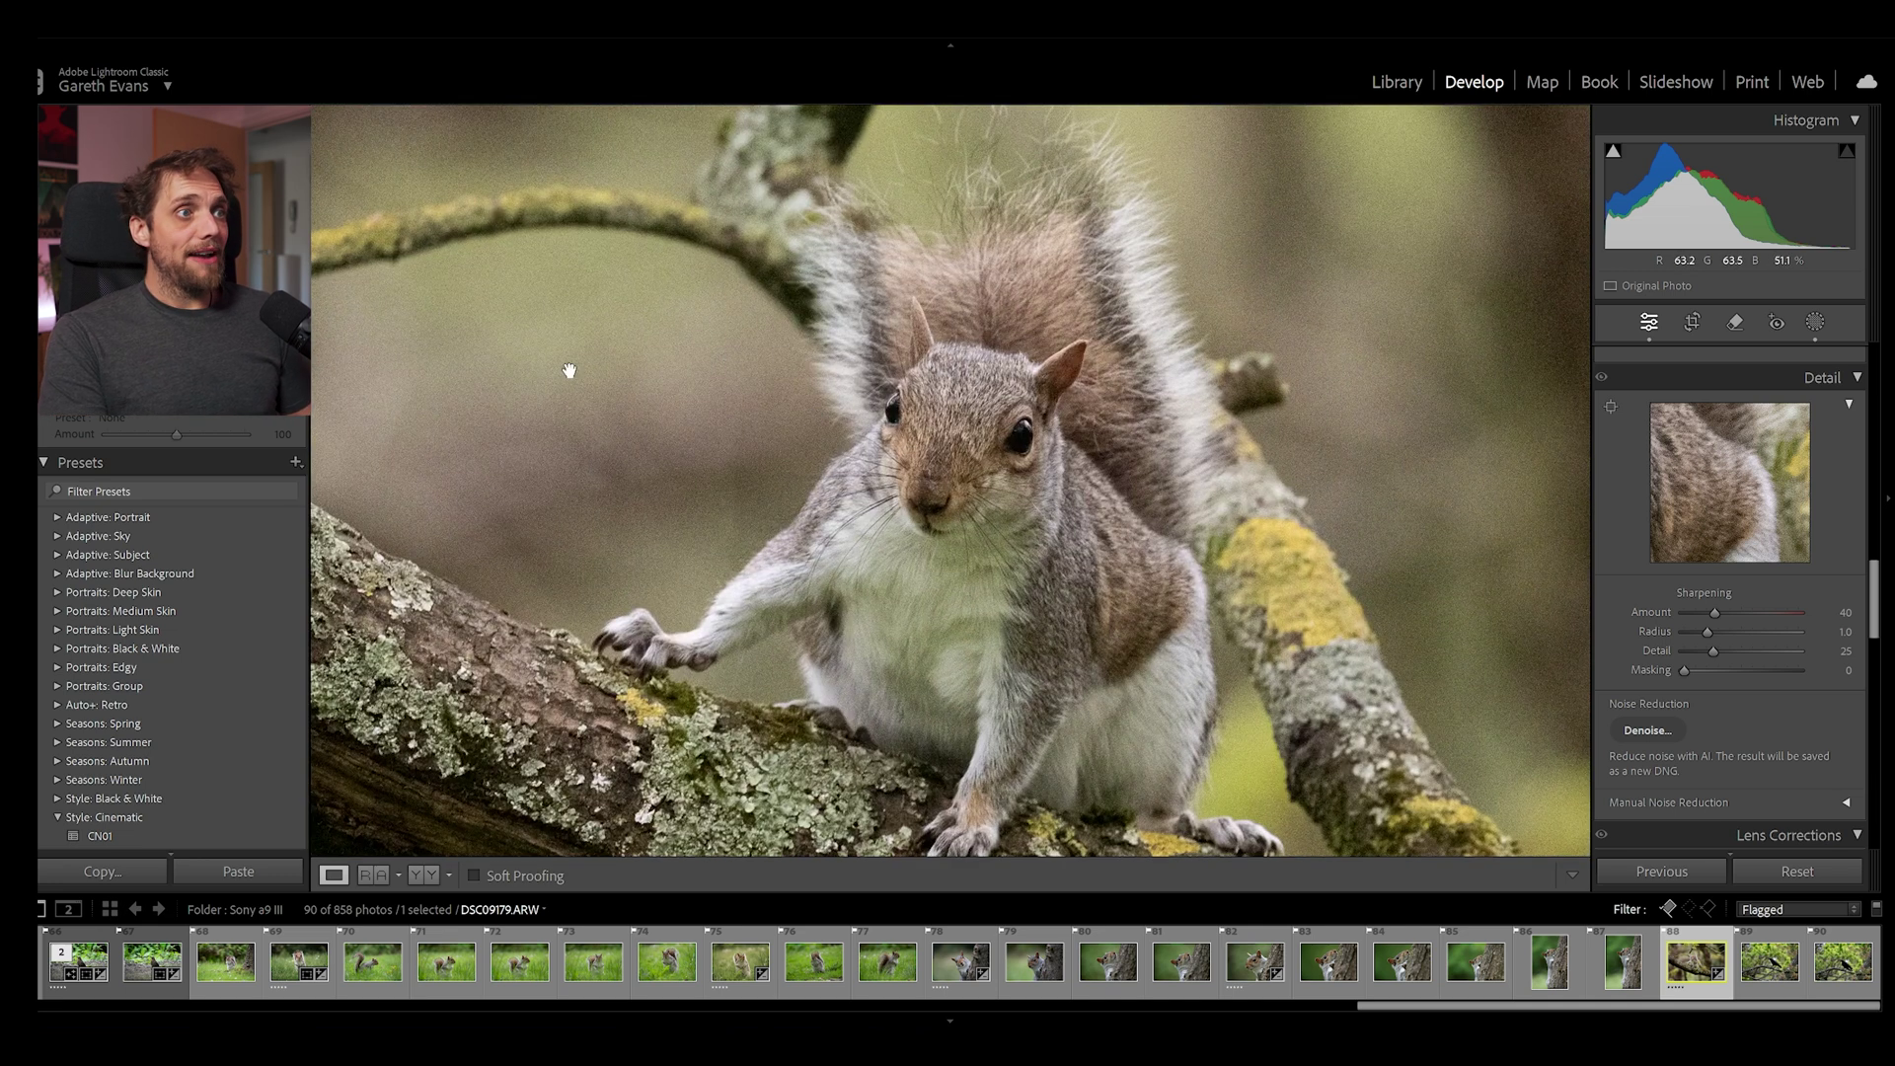
left_click_drag(1179, 409, 1167, 363)
left_click(1010, 450)
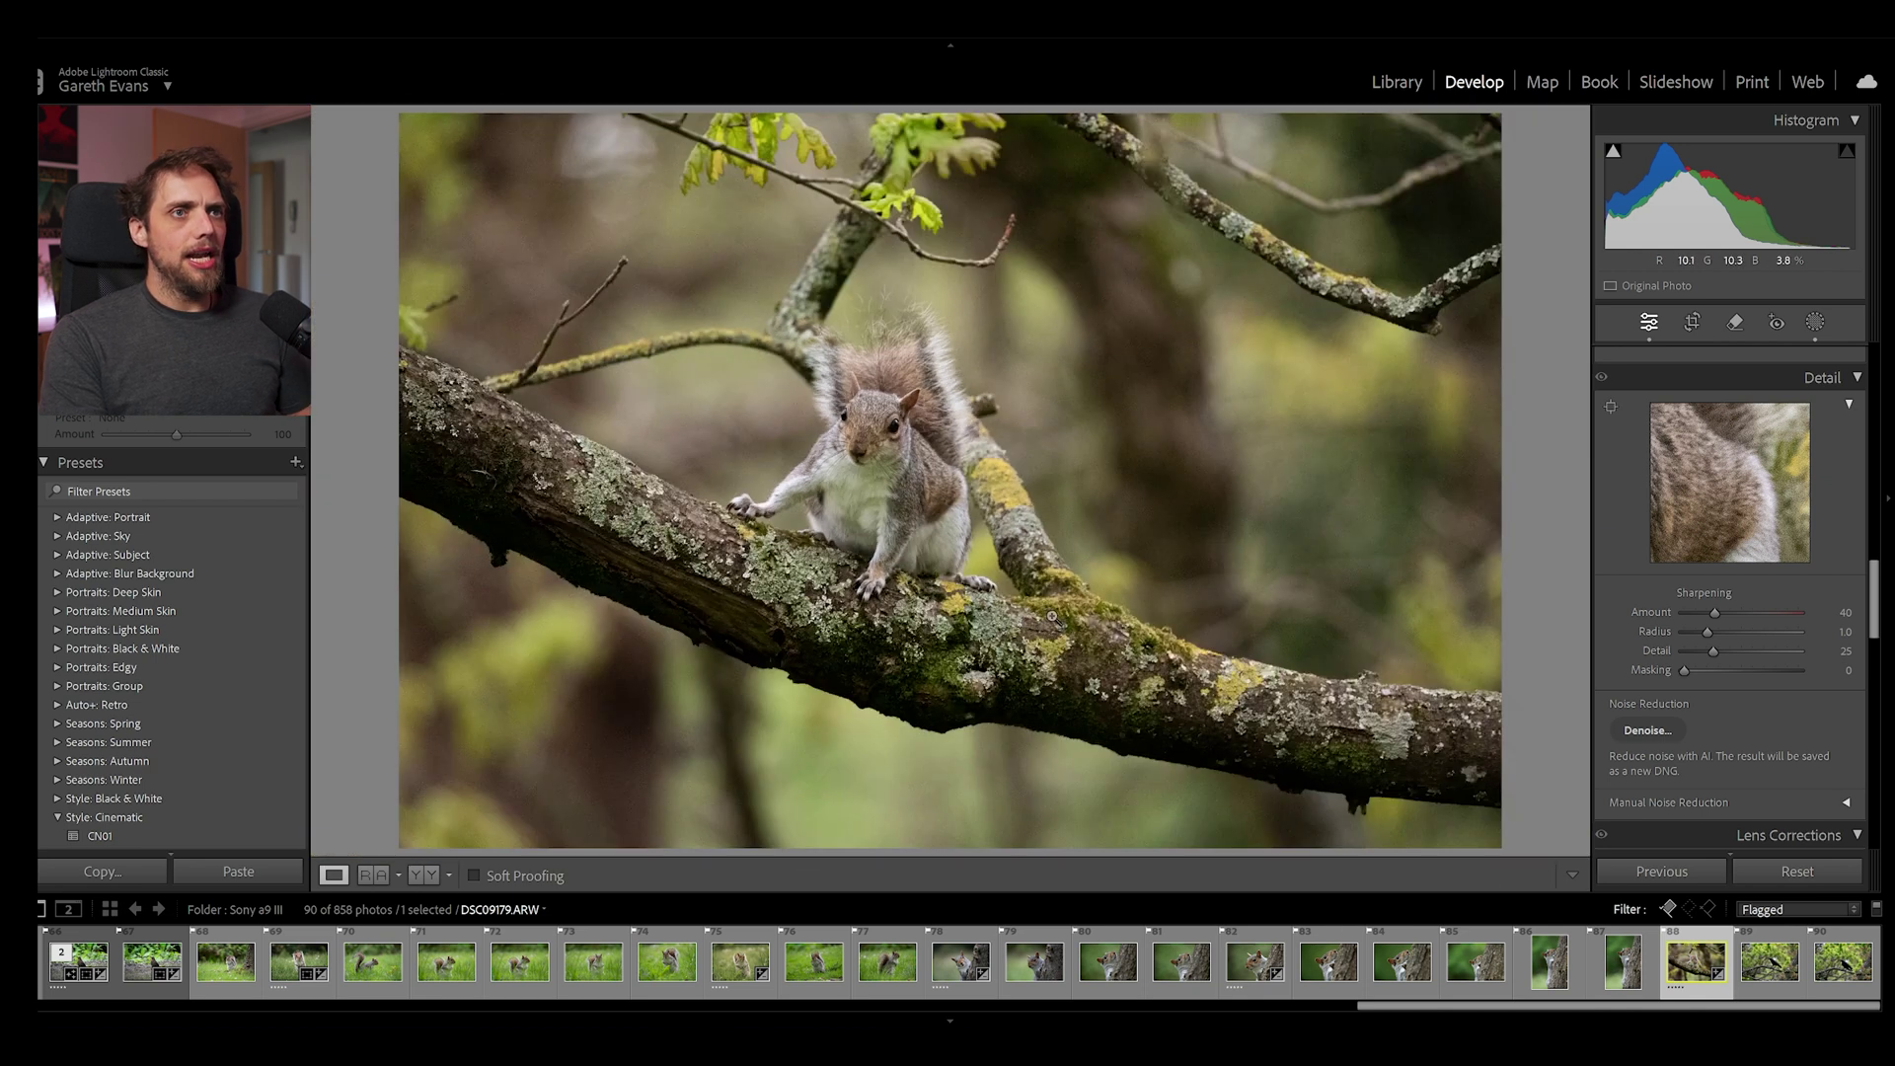
Preview AI Denoise at Amount 50 on the squirrel's claw, then its eye and nose
left_click(1657, 733)
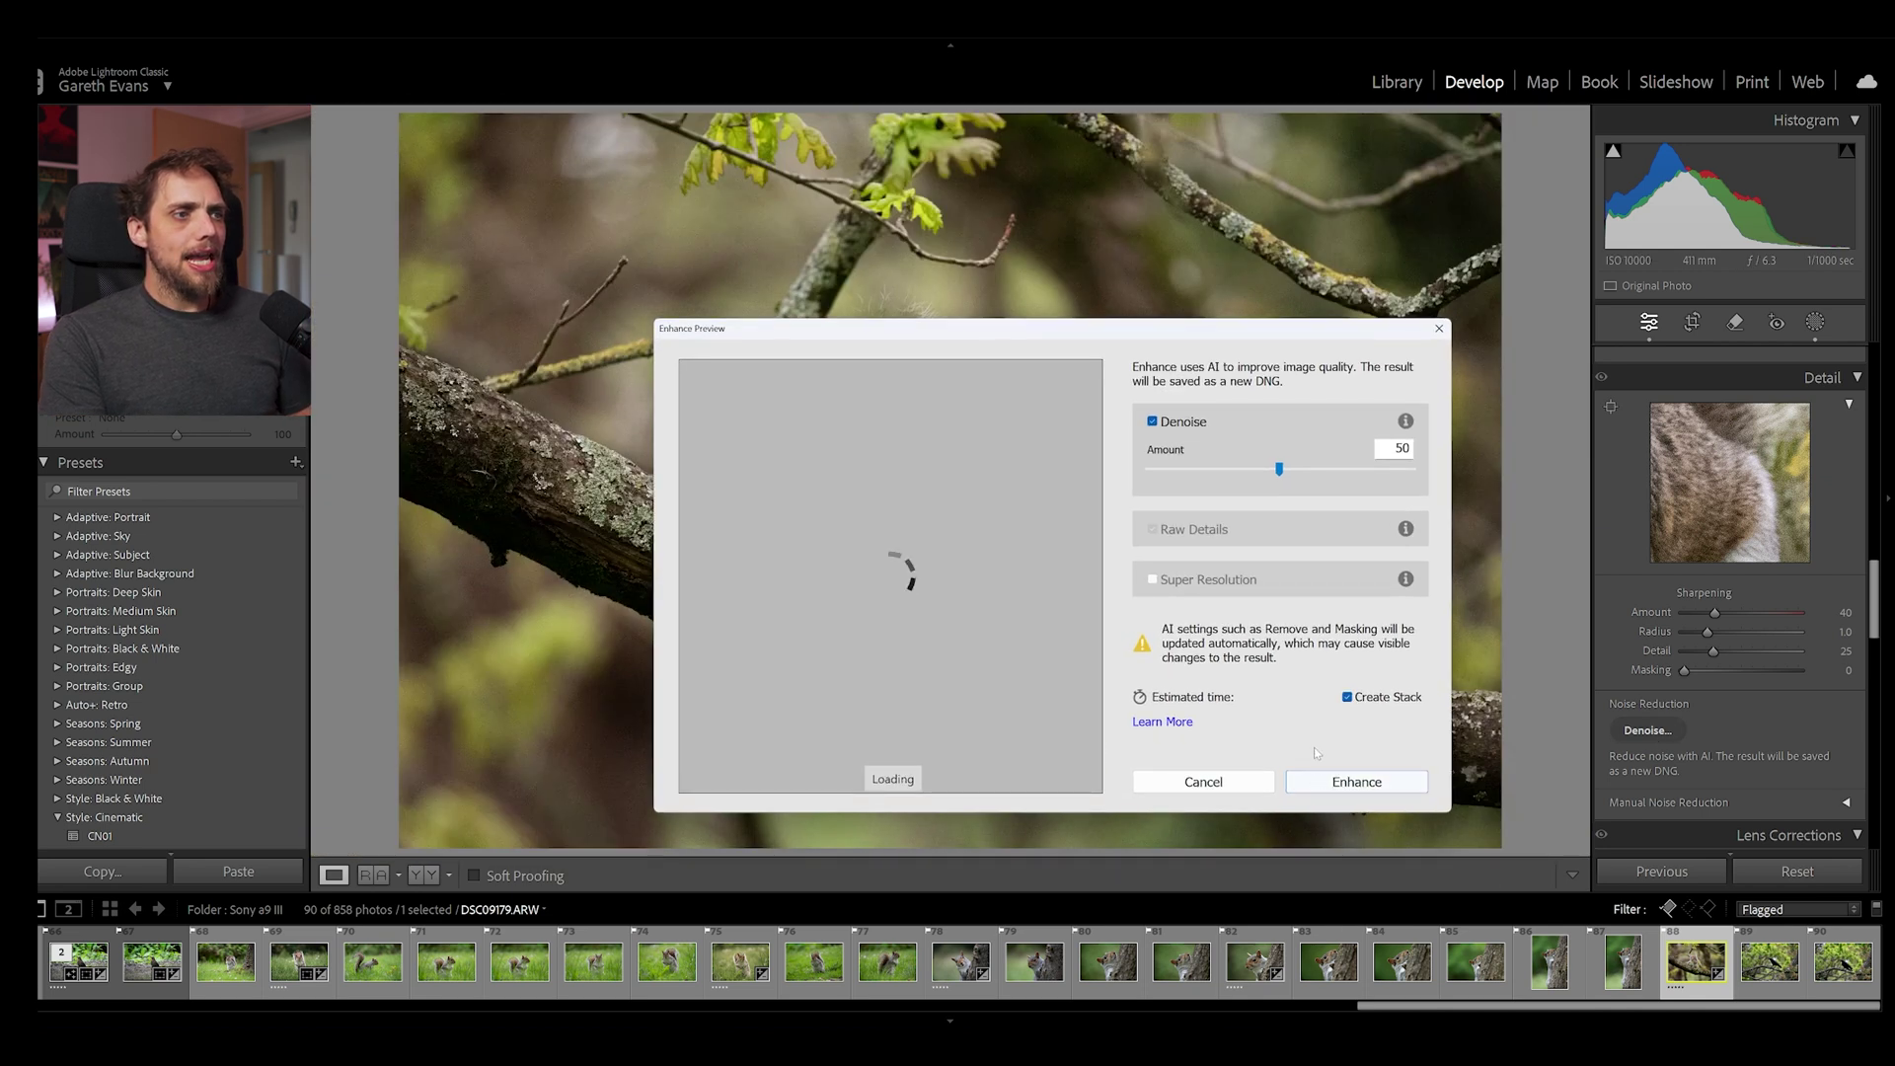
left_click_drag(997, 435, 892, 584)
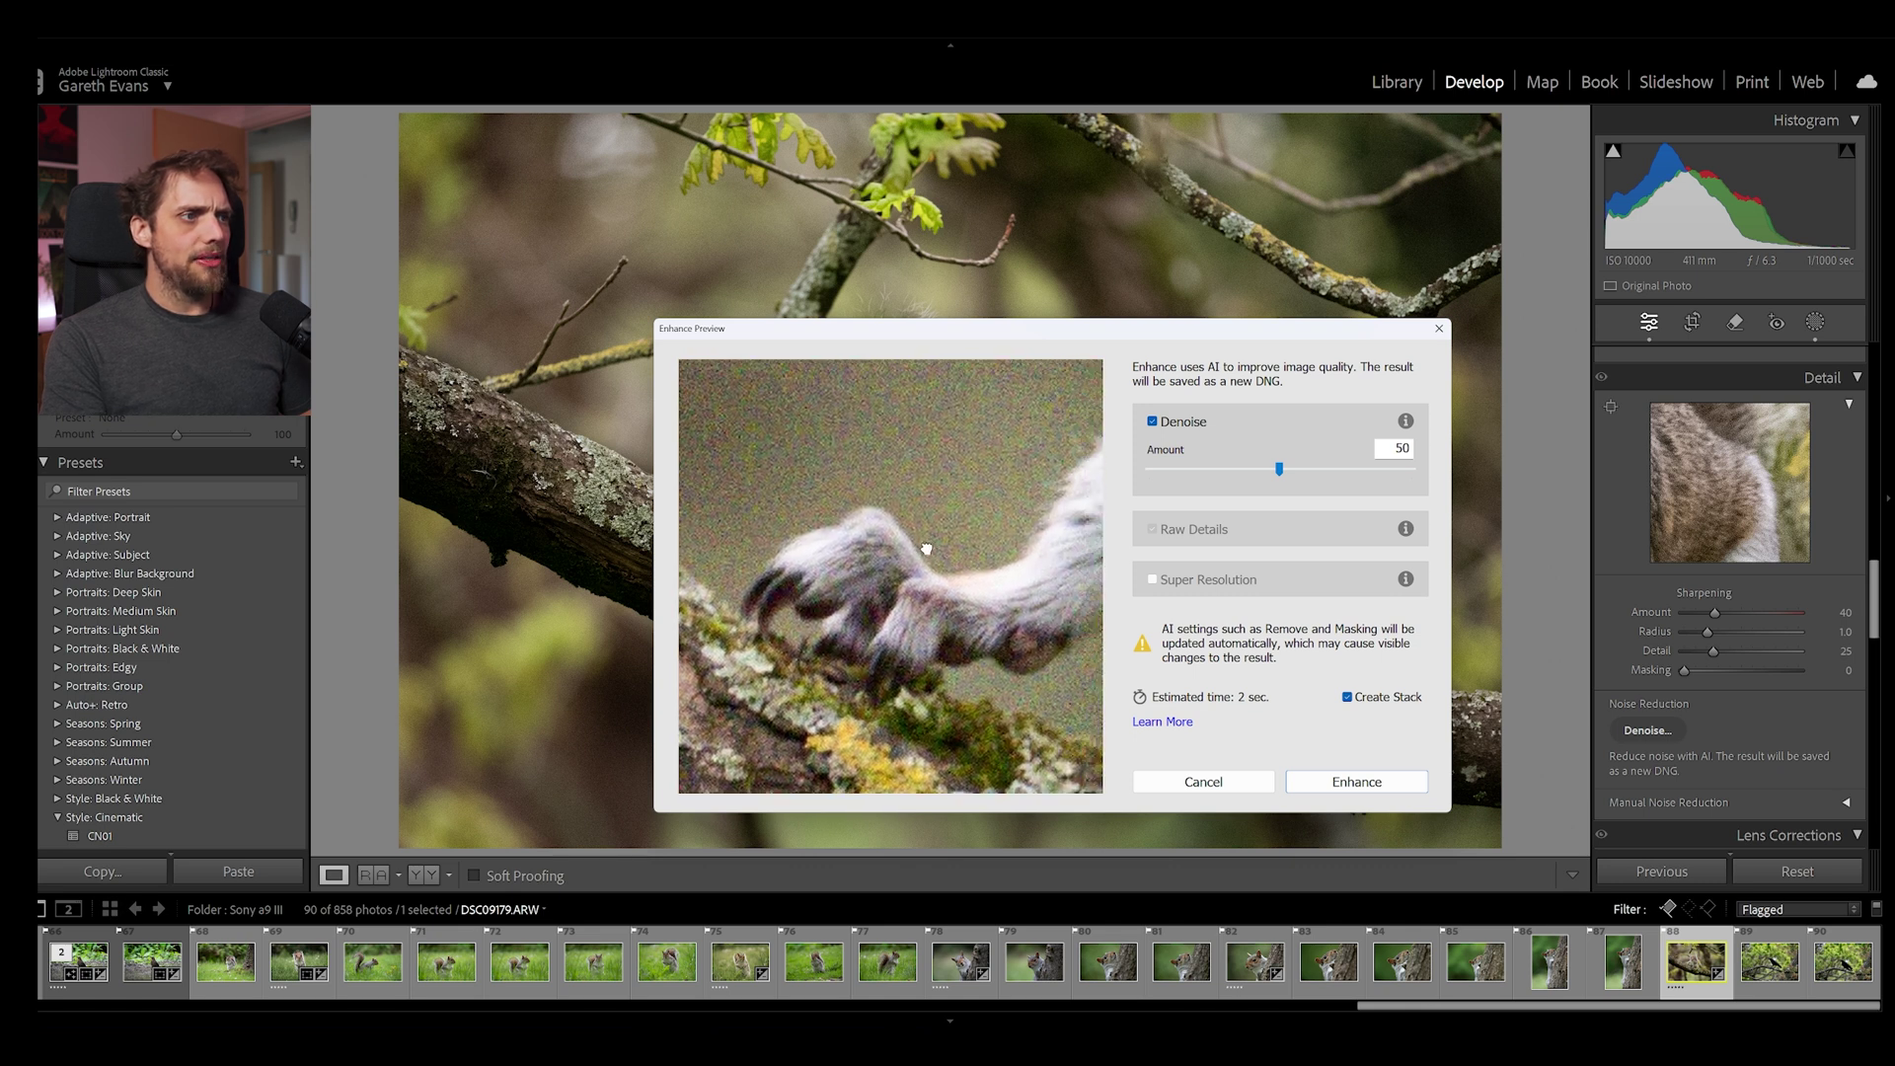
left_click_drag(932, 547, 840, 619)
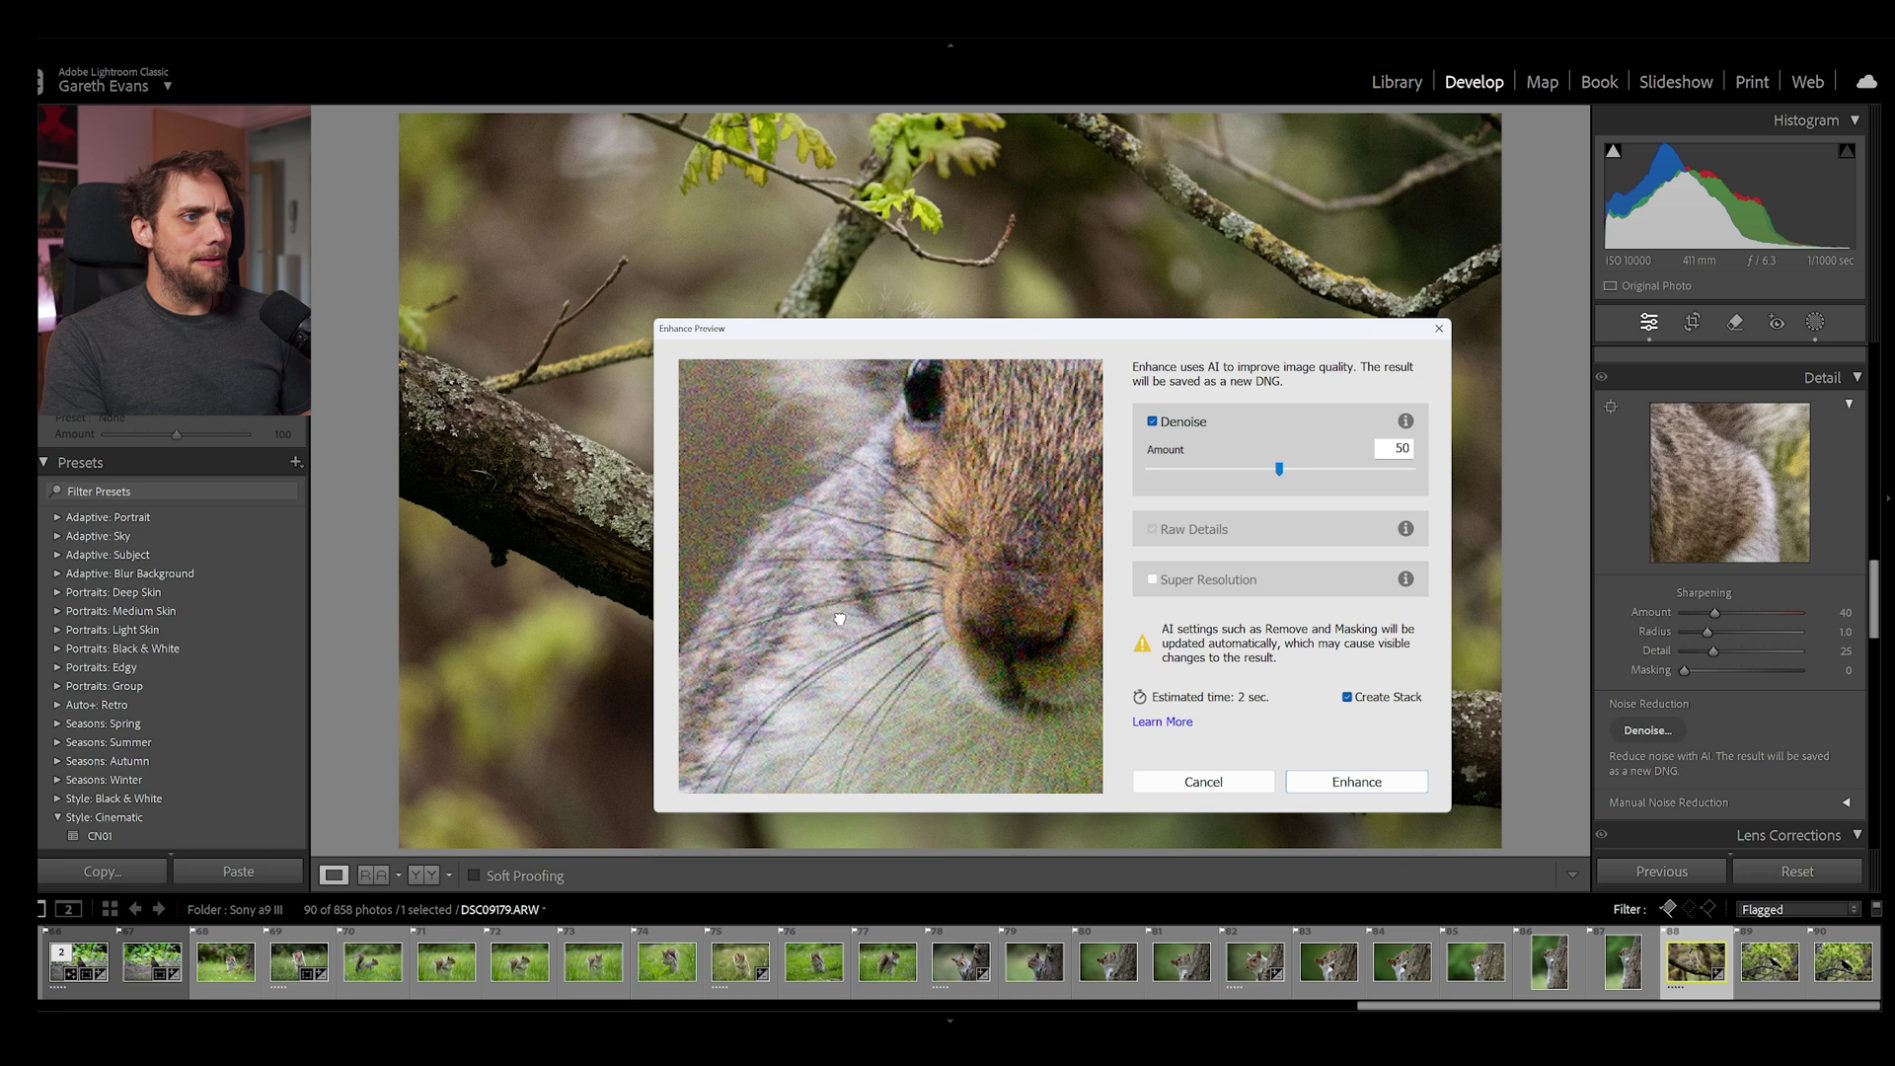
left_click_drag(956, 681, 938, 582)
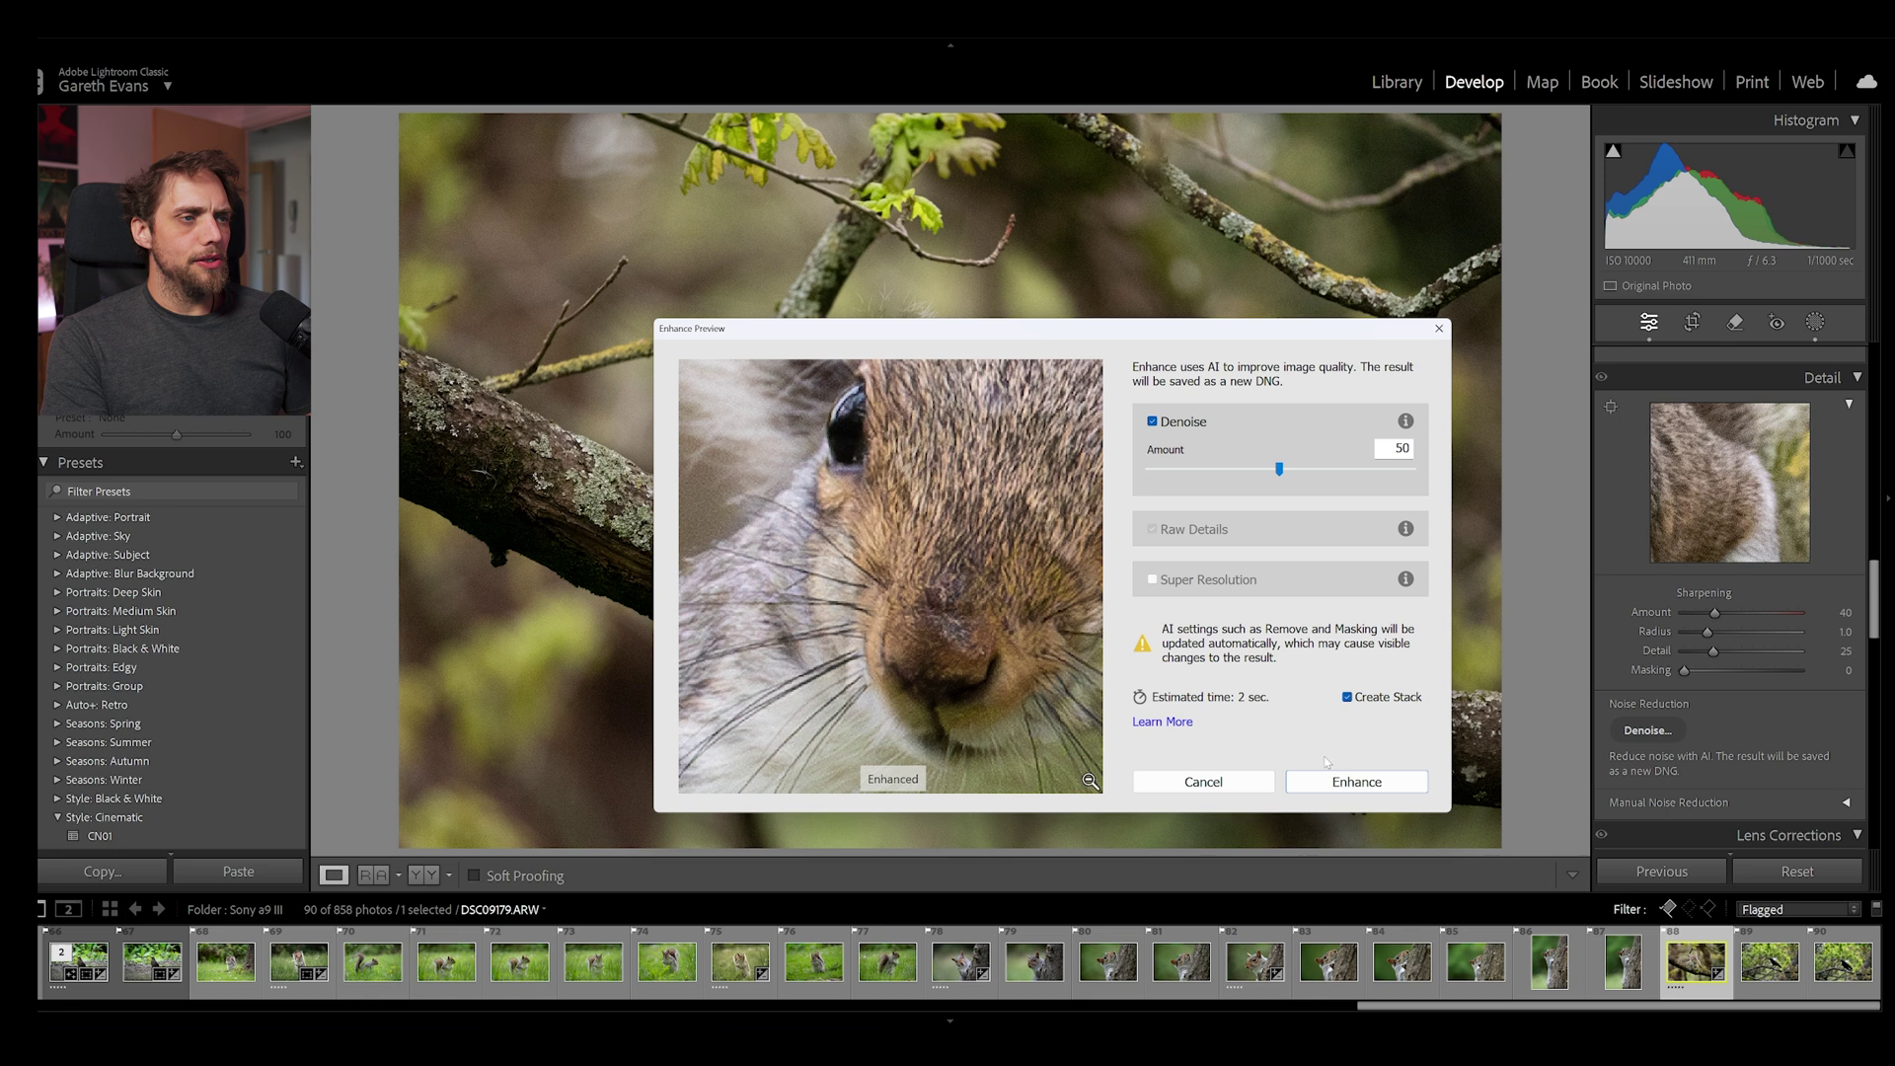
Create DSC09179-Enhanced-NR.dng, expand its stack, and compare it against DSC09179.ARW at 1:1 on the face
left_click(1353, 781)
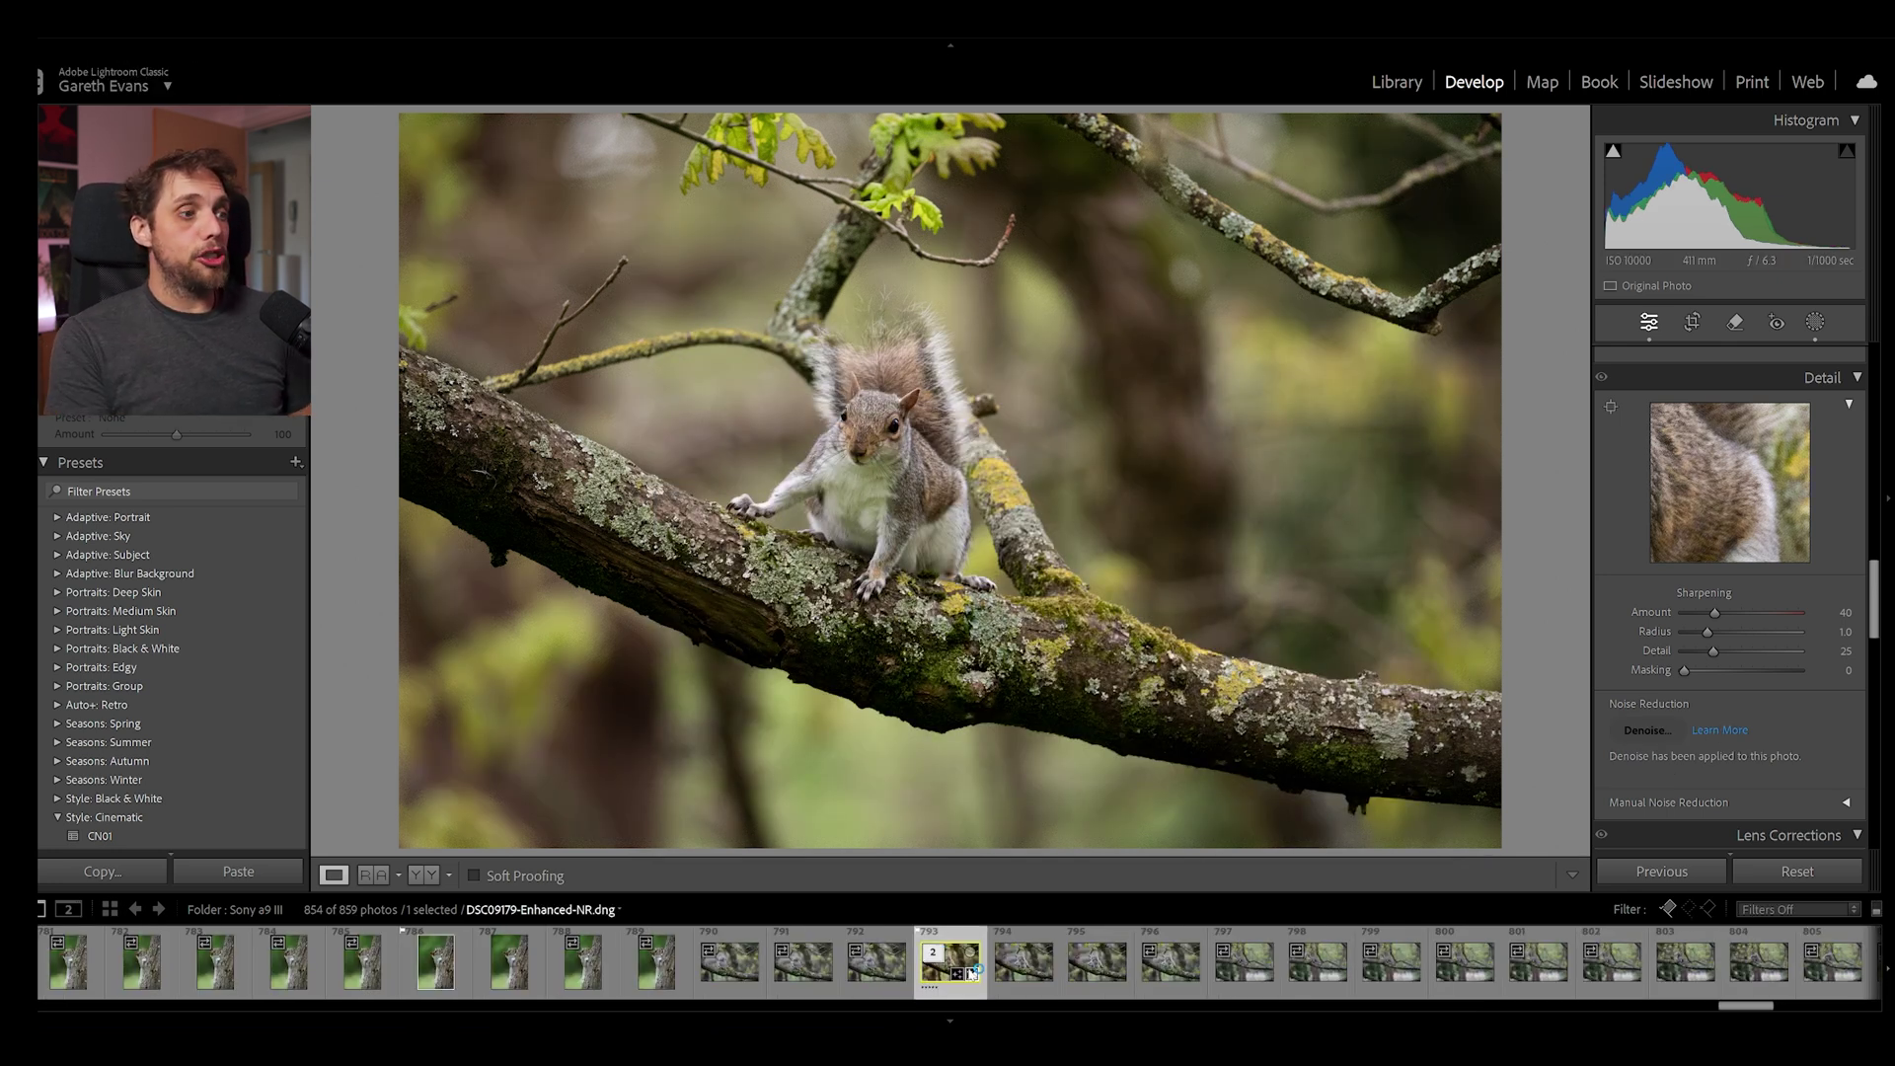
left_click(933, 953)
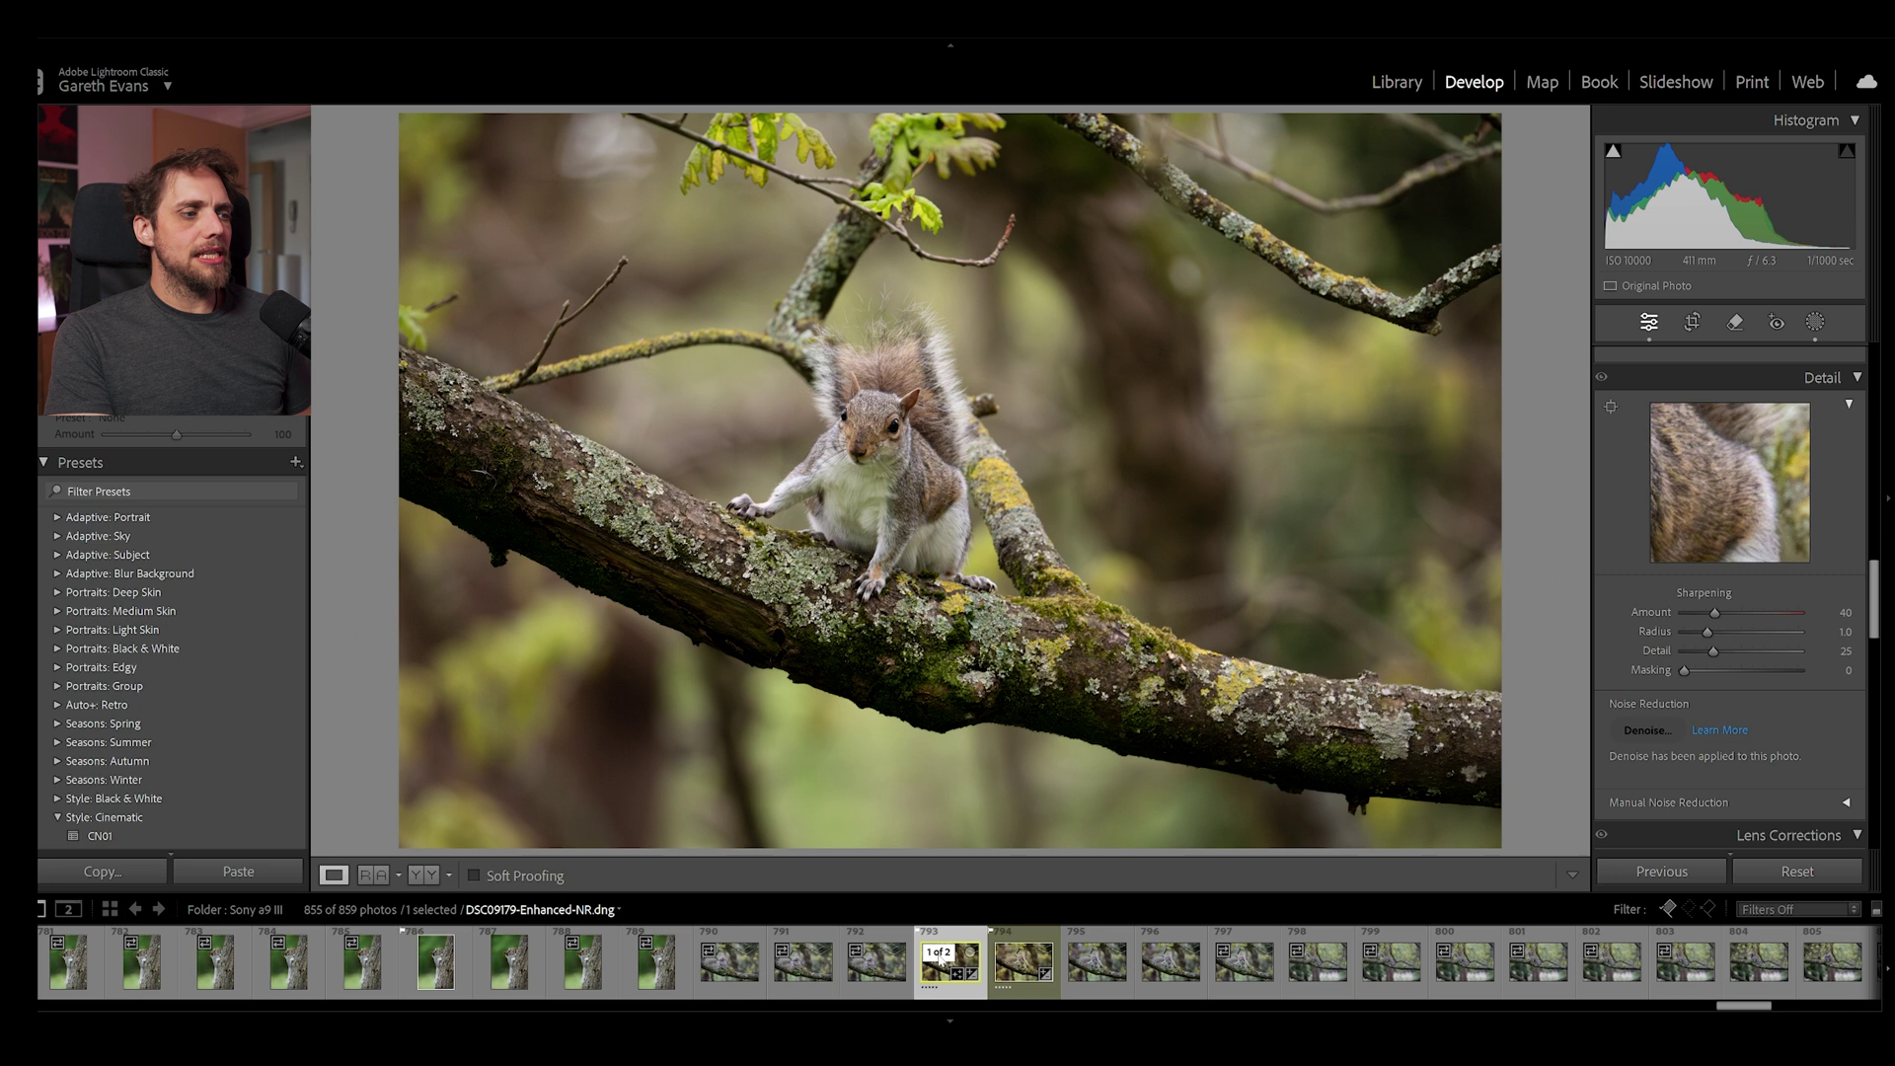
left_click(868, 427)
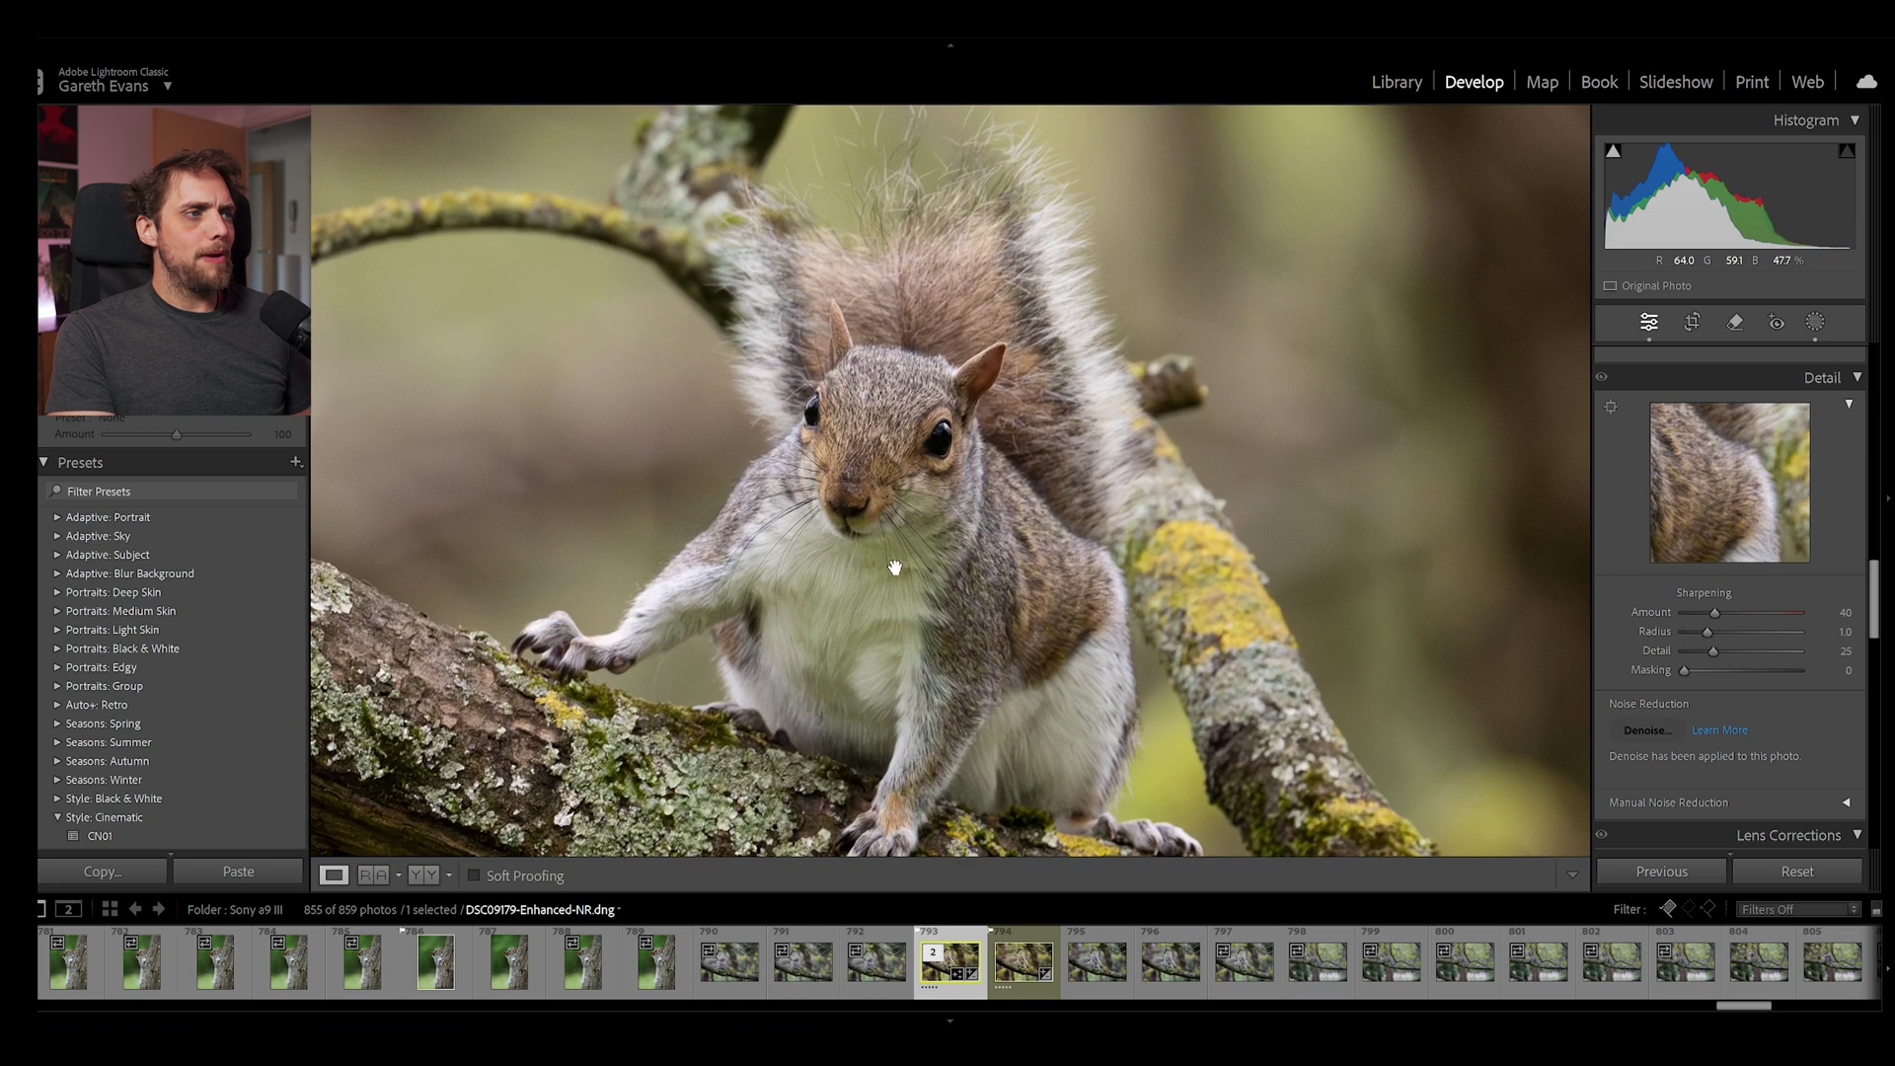
left_click_drag(893, 595, 1096, 546)
left_click(1022, 975)
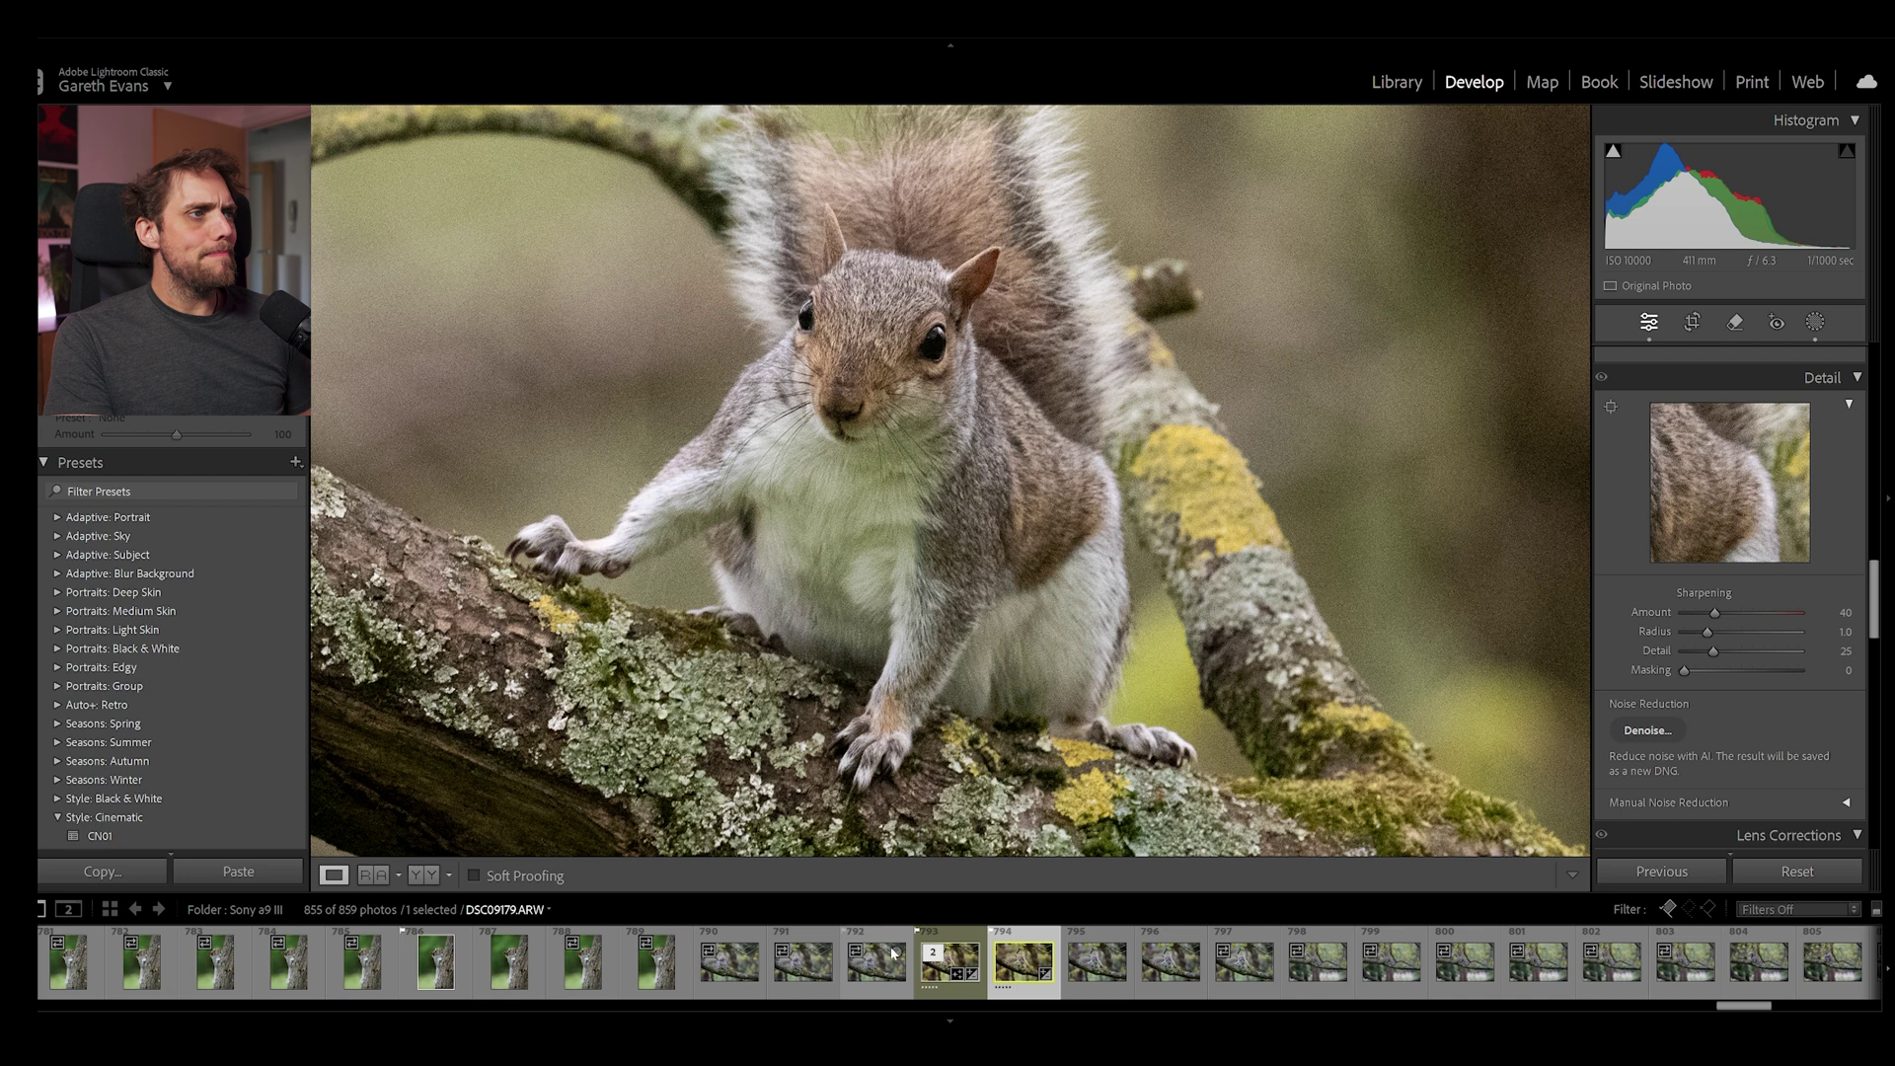
left_click(929, 975)
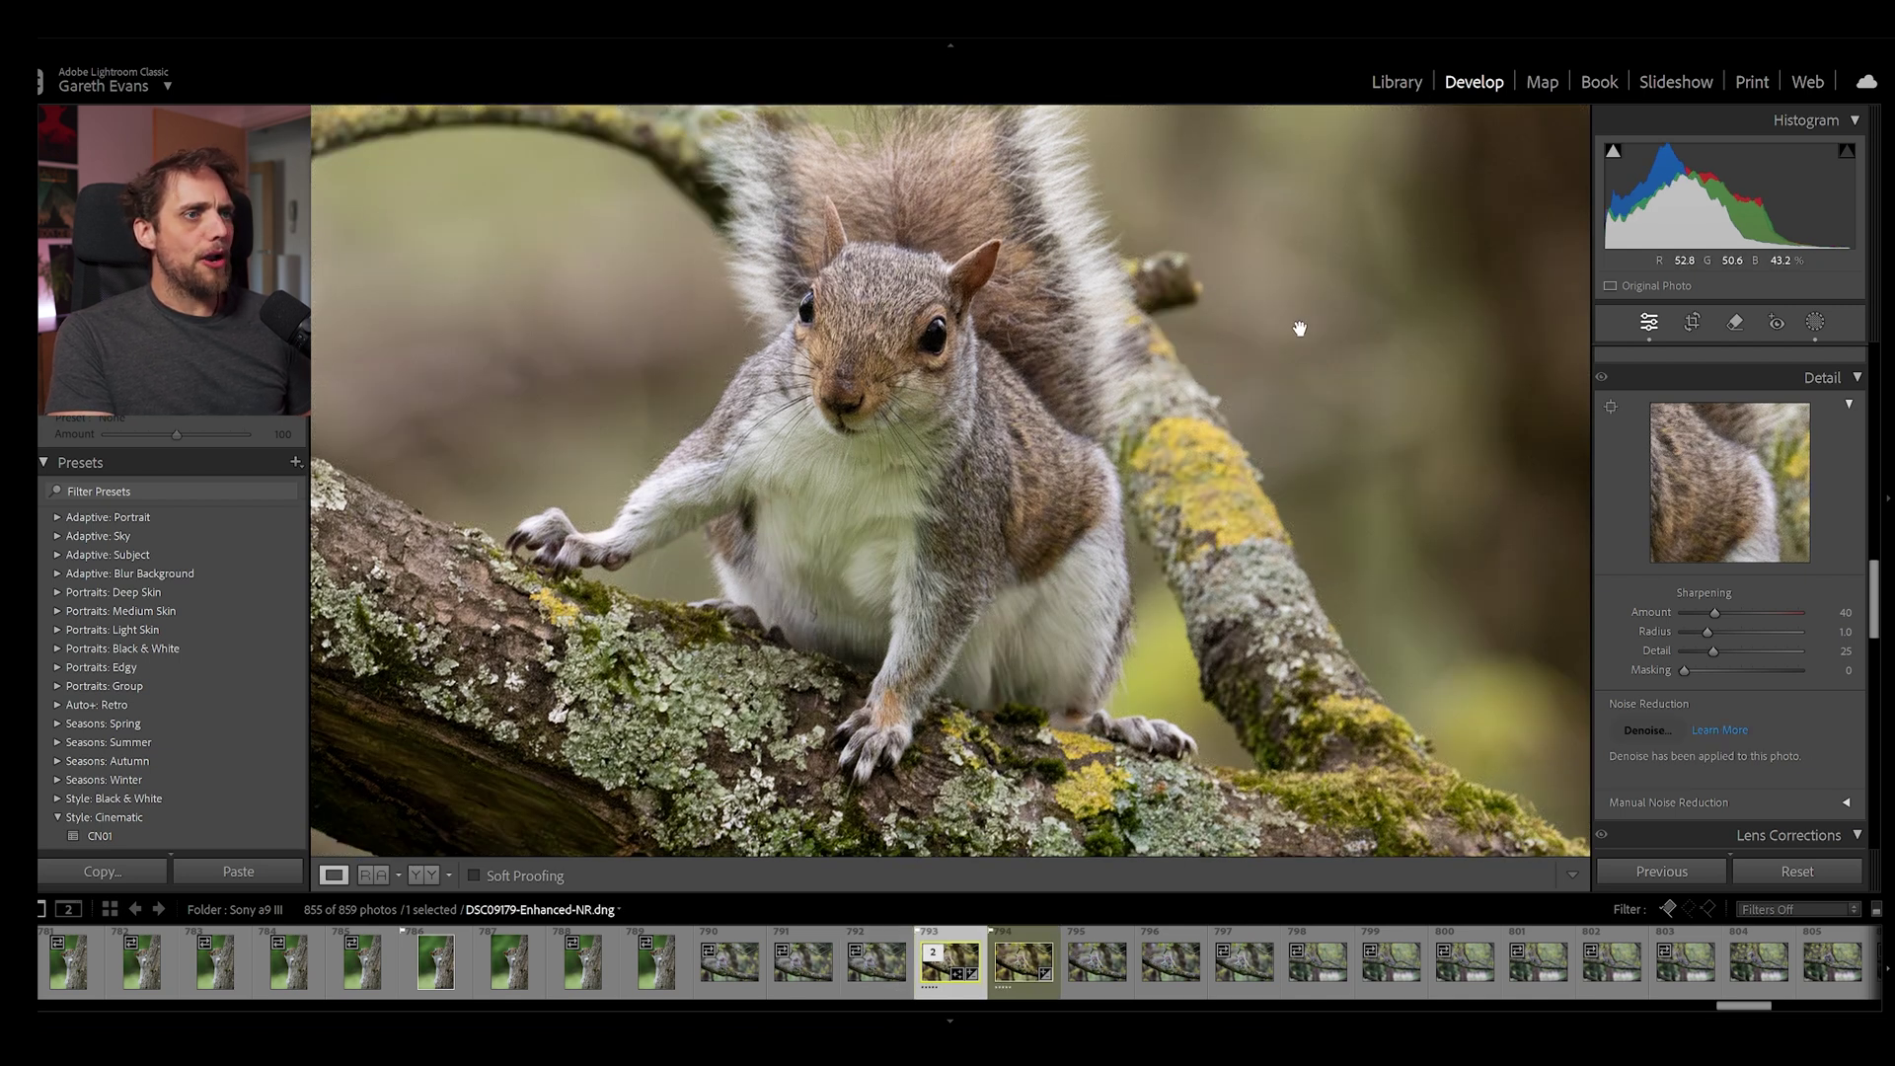
key("z")
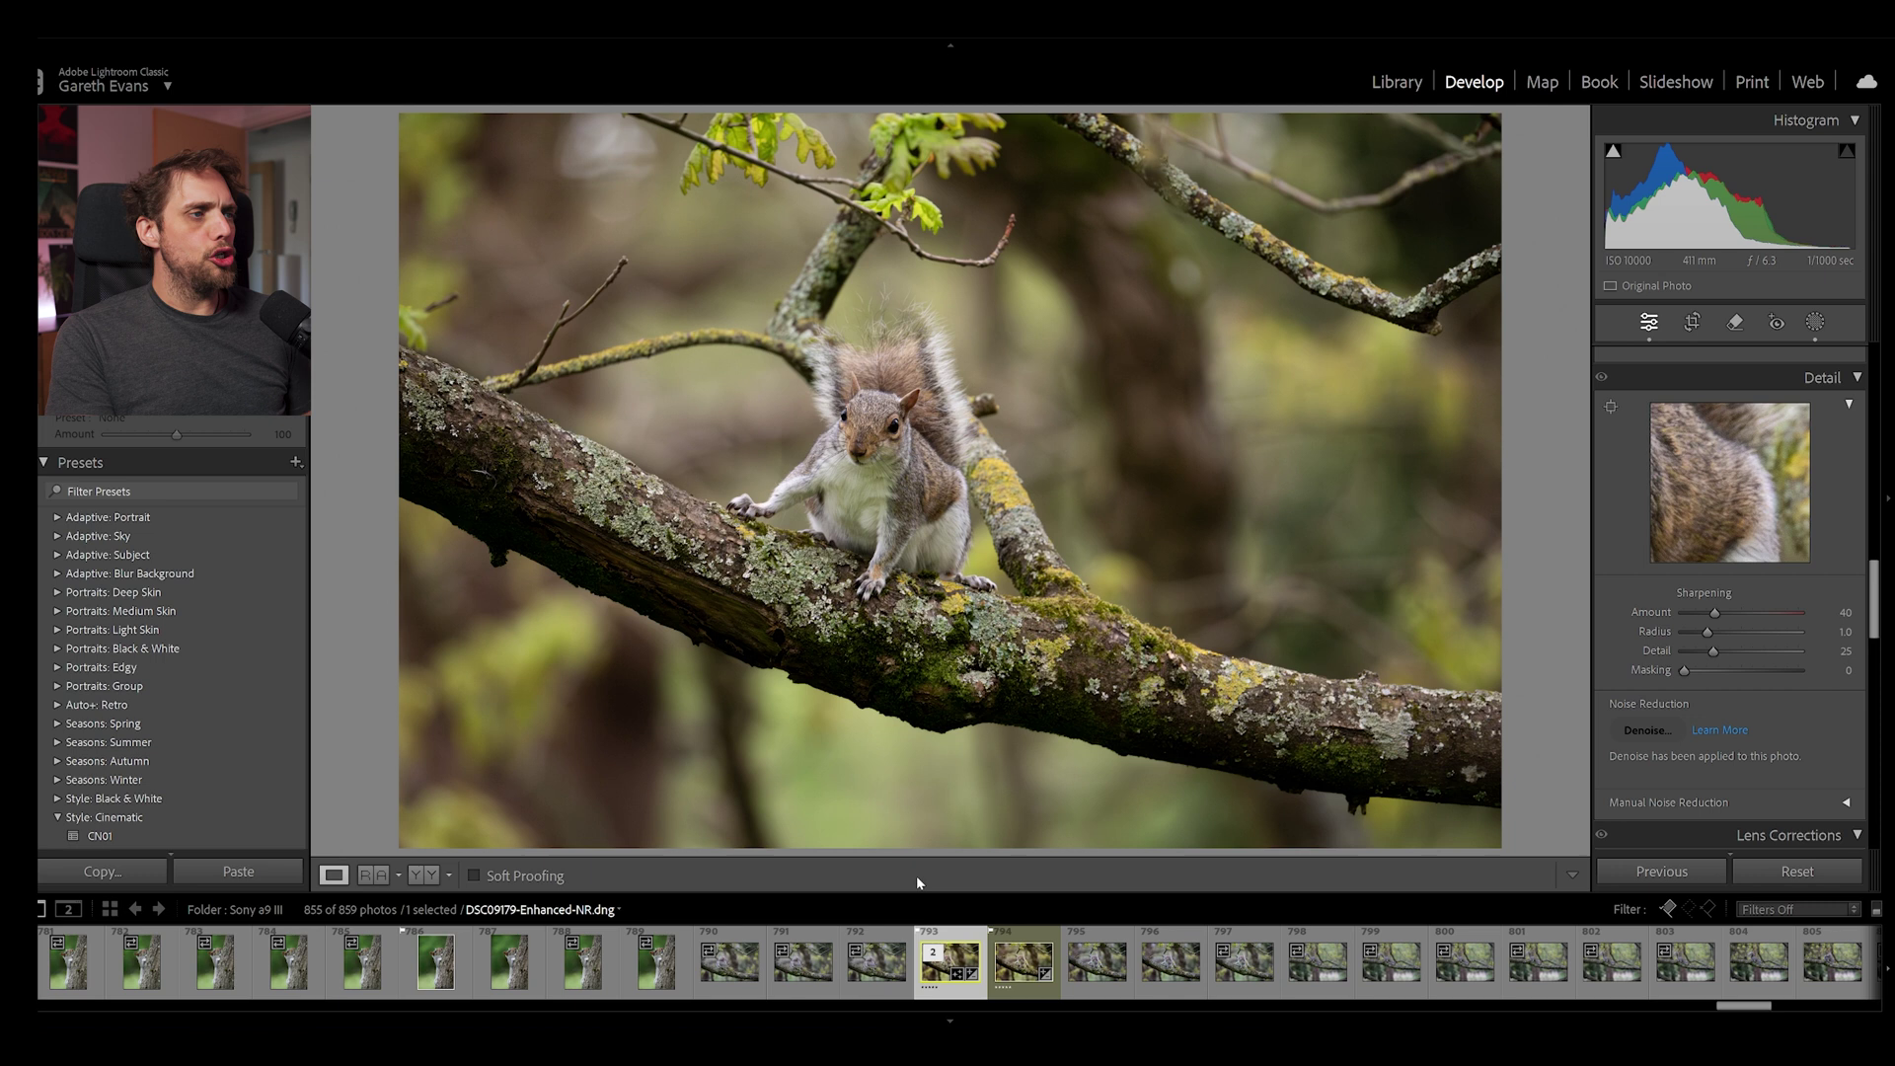